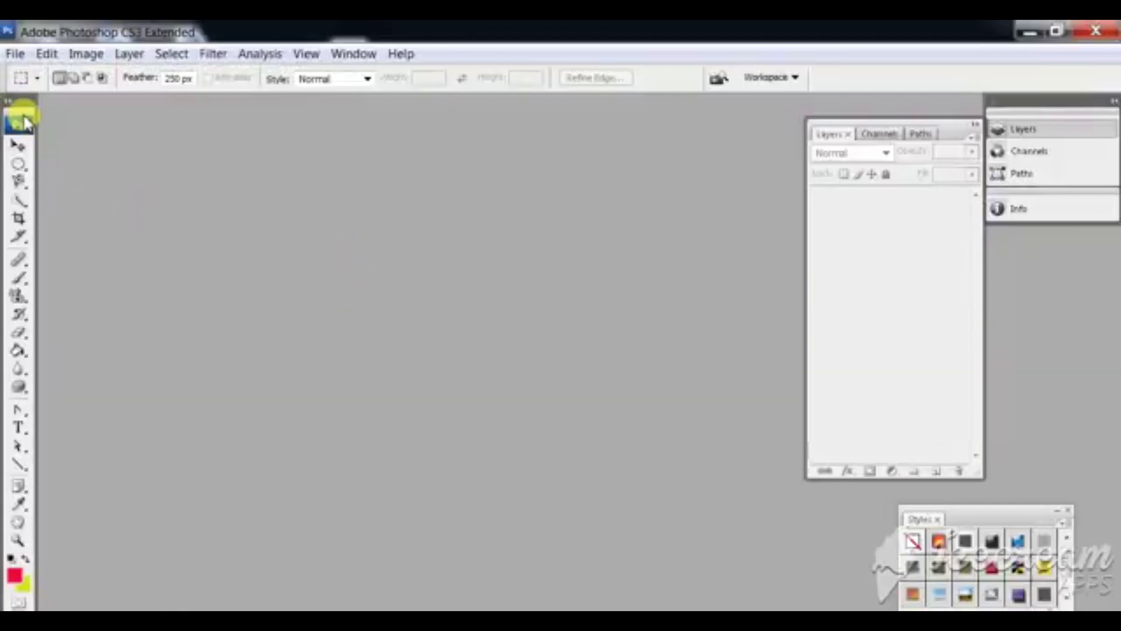
# Create a white document named shankalpa, 600 × 600 pixels at 300 ppi
pyautogui.click(15, 56)
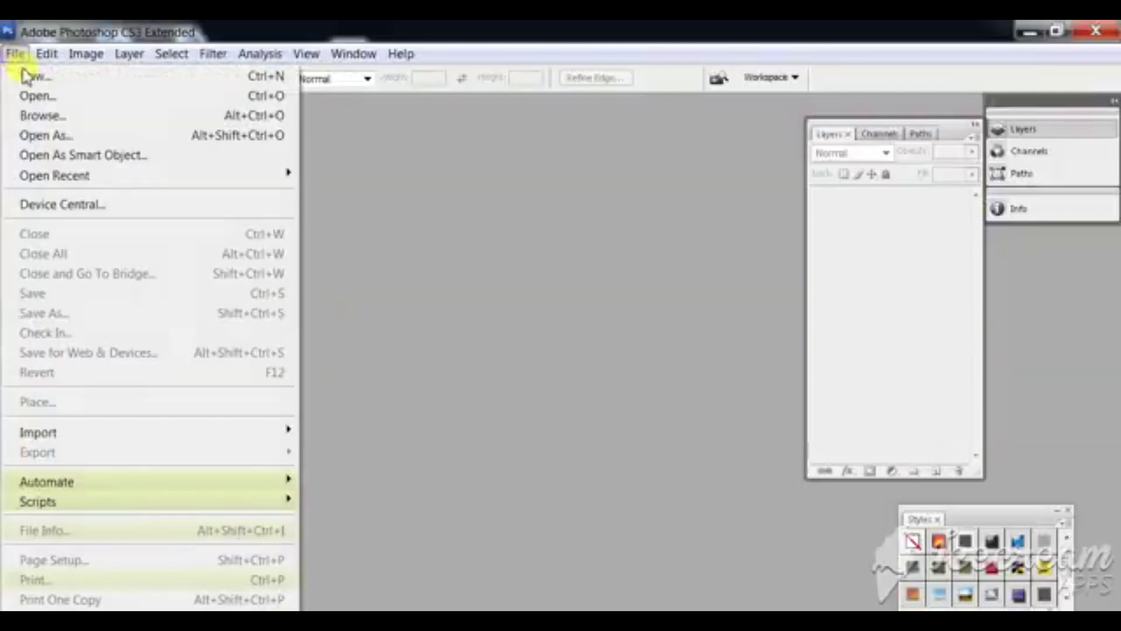
pyautogui.click(32, 76)
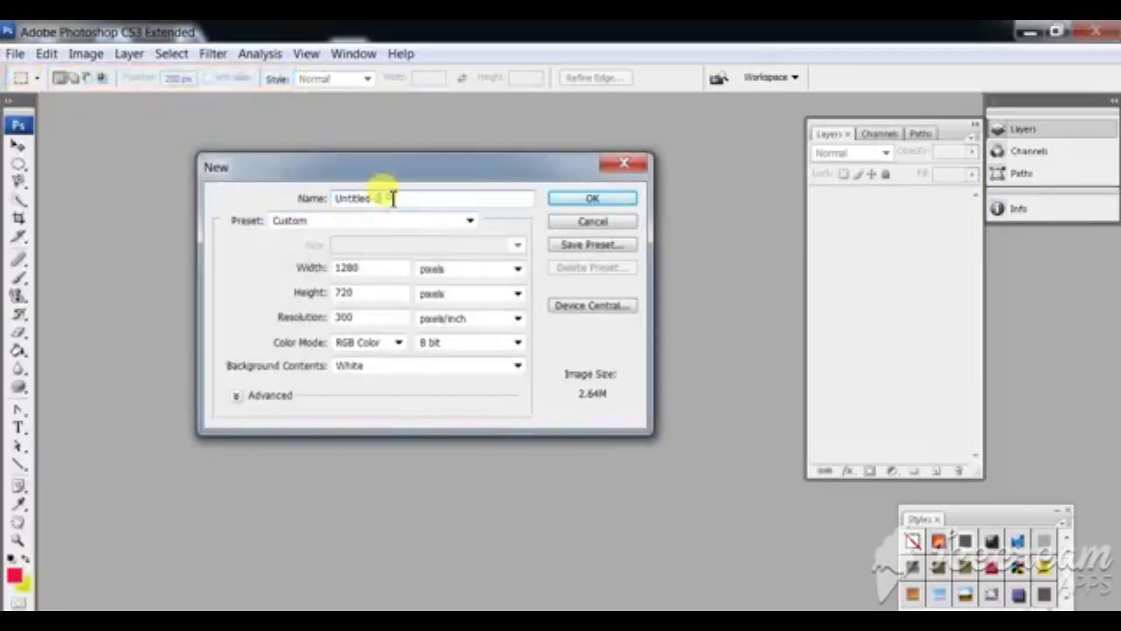
pyautogui.moveTo(394, 198); pyautogui.dragTo(322, 201)
pyautogui.write('ankalpa')
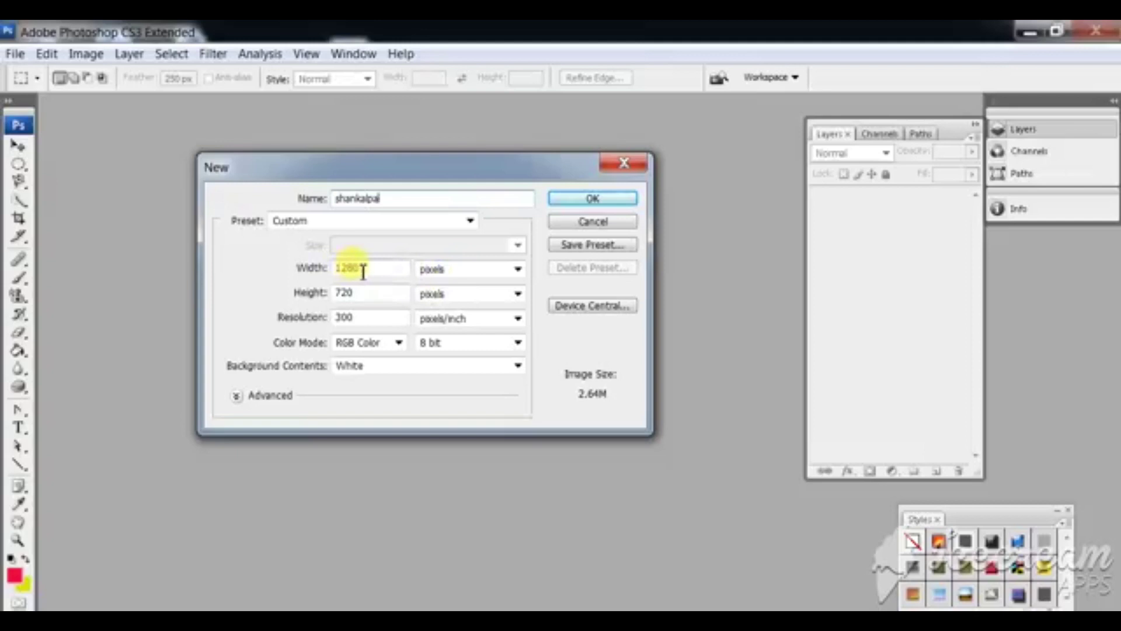
pyautogui.moveTo(363, 272); pyautogui.dragTo(279, 278)
pyautogui.write('600')
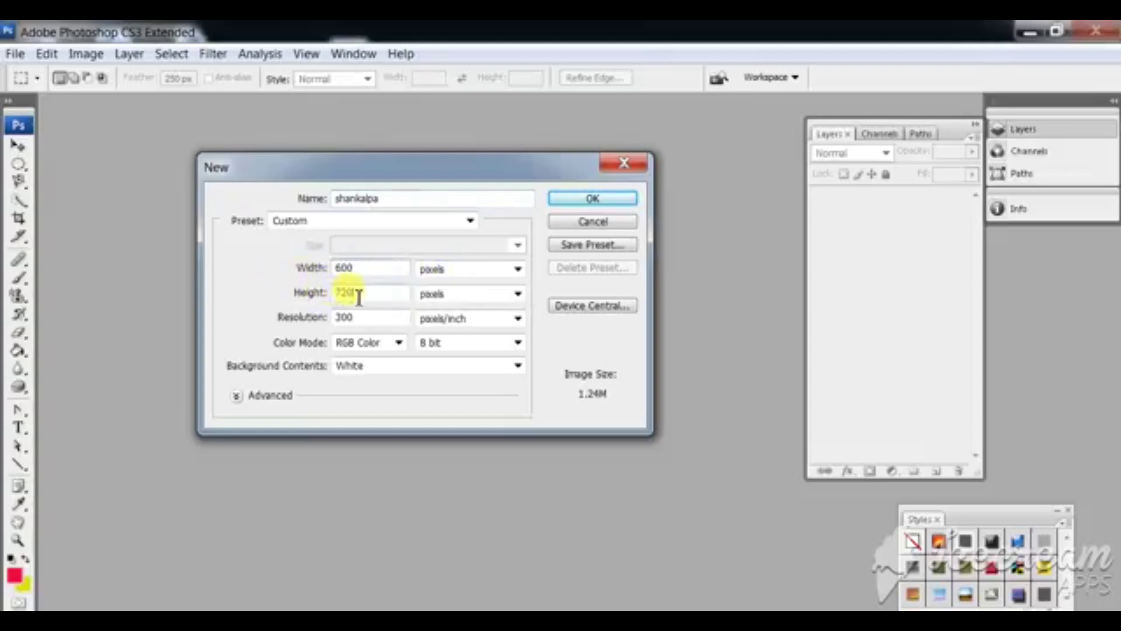
pyautogui.moveTo(359, 298); pyautogui.dragTo(301, 288)
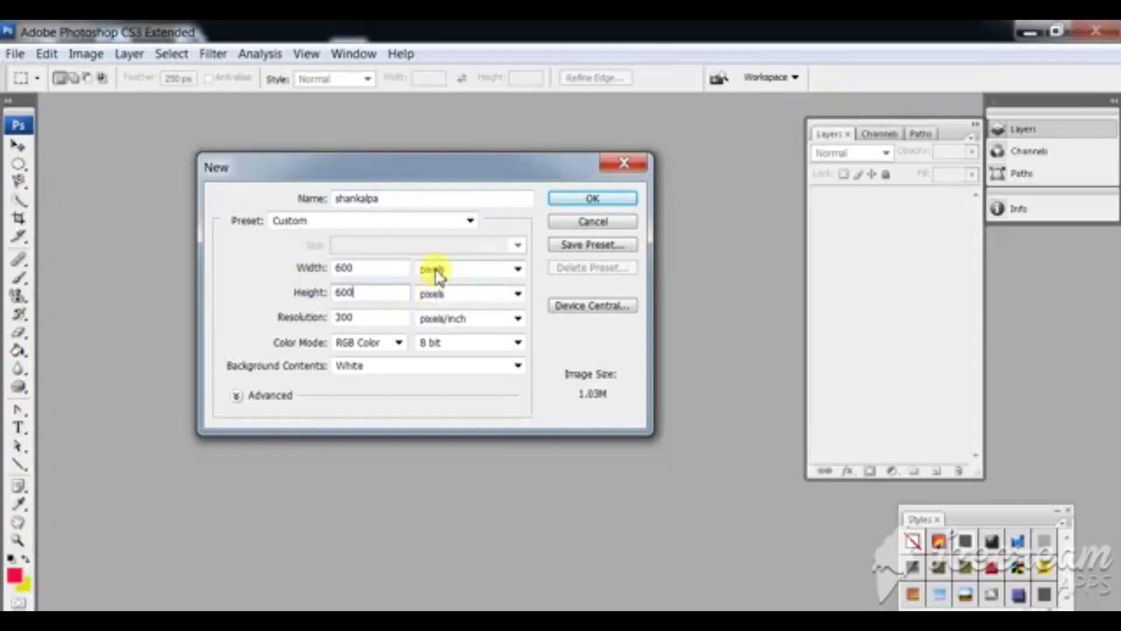
pyautogui.moveTo(362, 324); pyautogui.dragTo(323, 321)
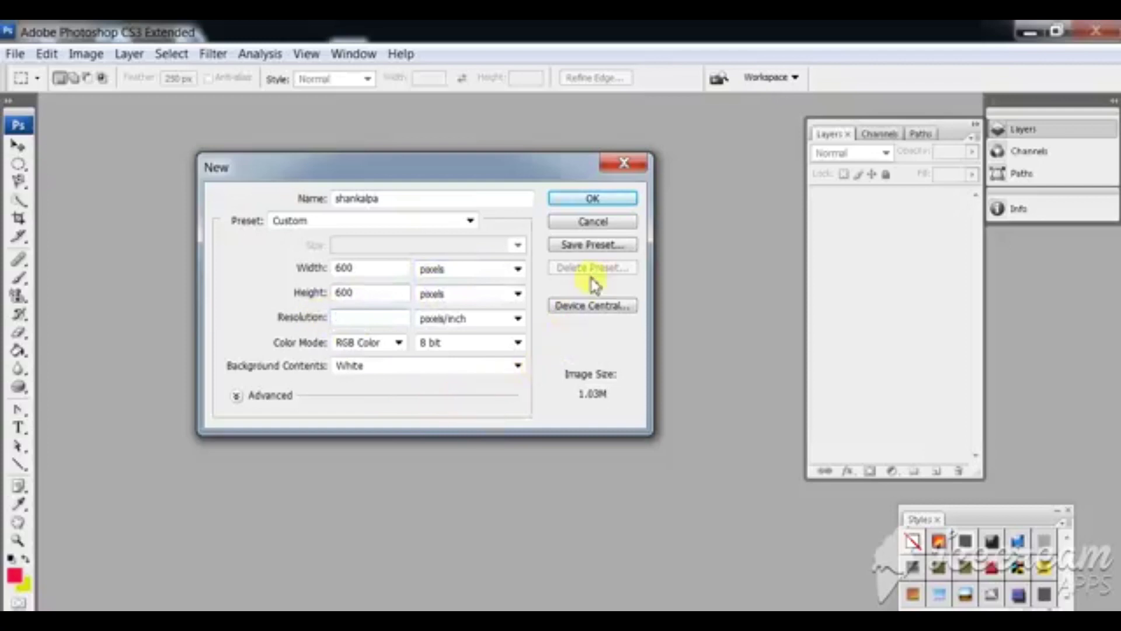
pyautogui.click(595, 199)
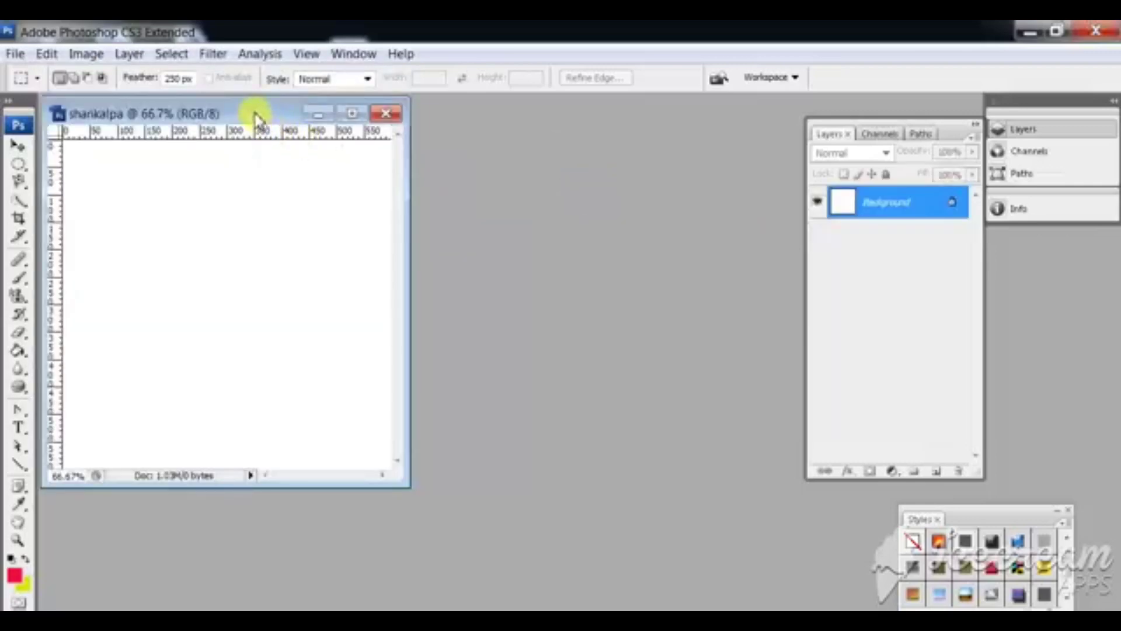
# Open the man's photo IMG_E6700.JPG from the Desktop
pyautogui.moveTo(255, 116); pyautogui.dragTo(412, 139)
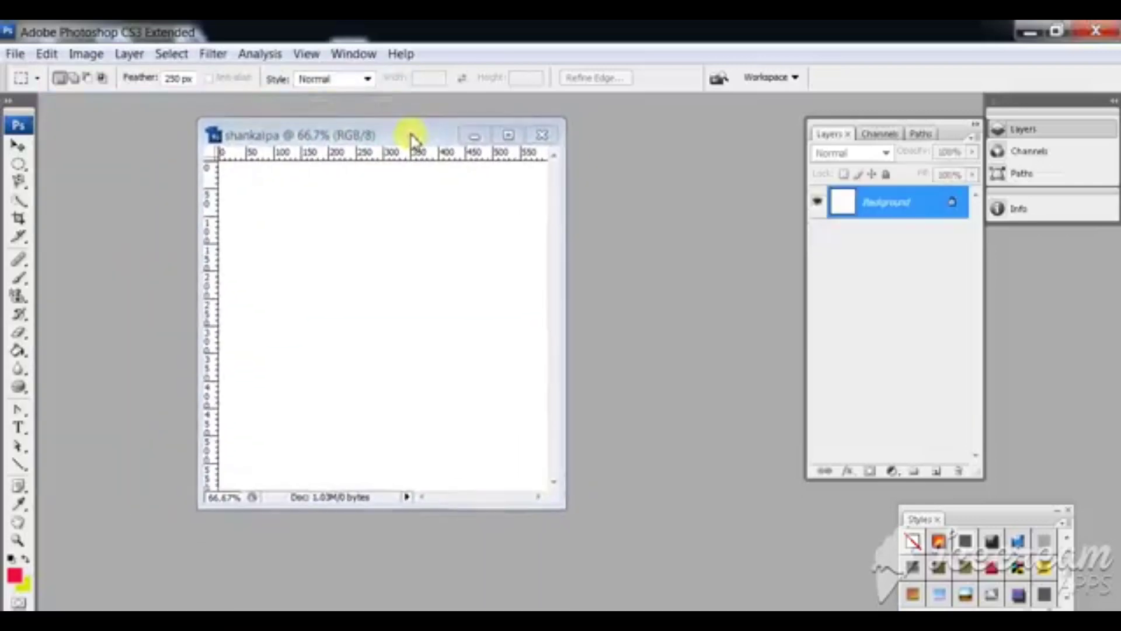
pyautogui.click(12, 55)
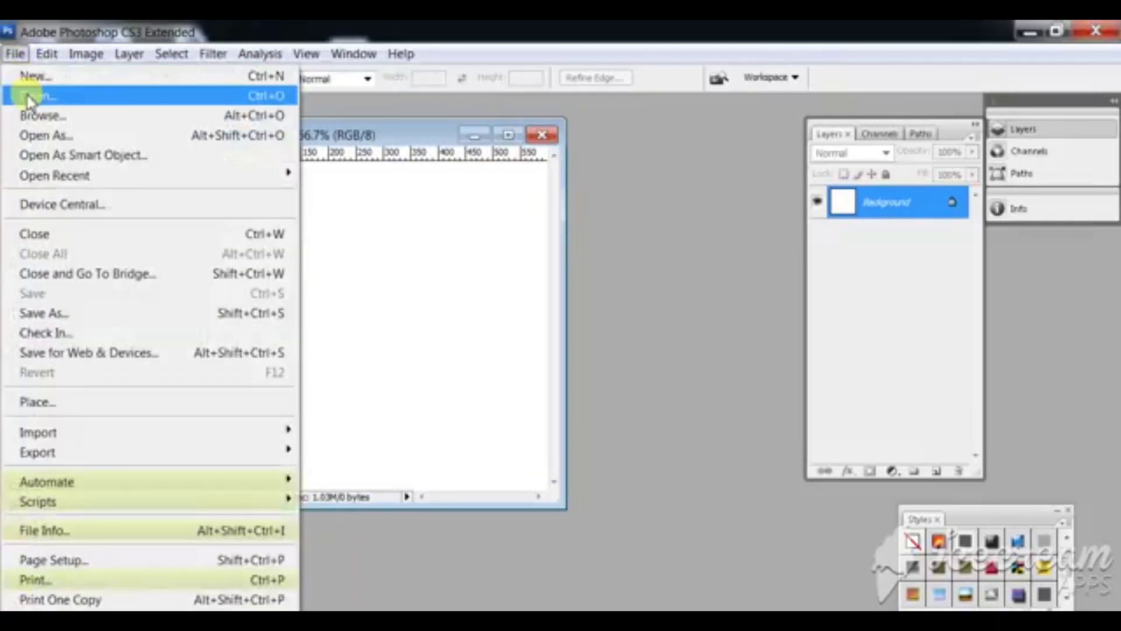
pyautogui.click(29, 96)
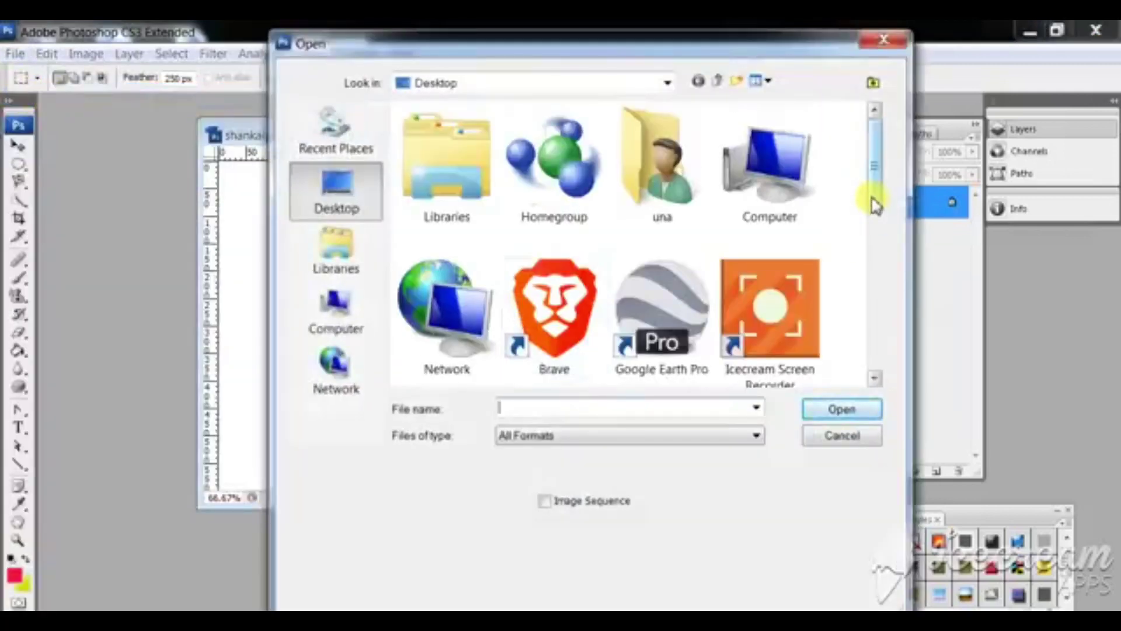
pyautogui.moveTo(873, 201); pyautogui.dragTo(914, 363)
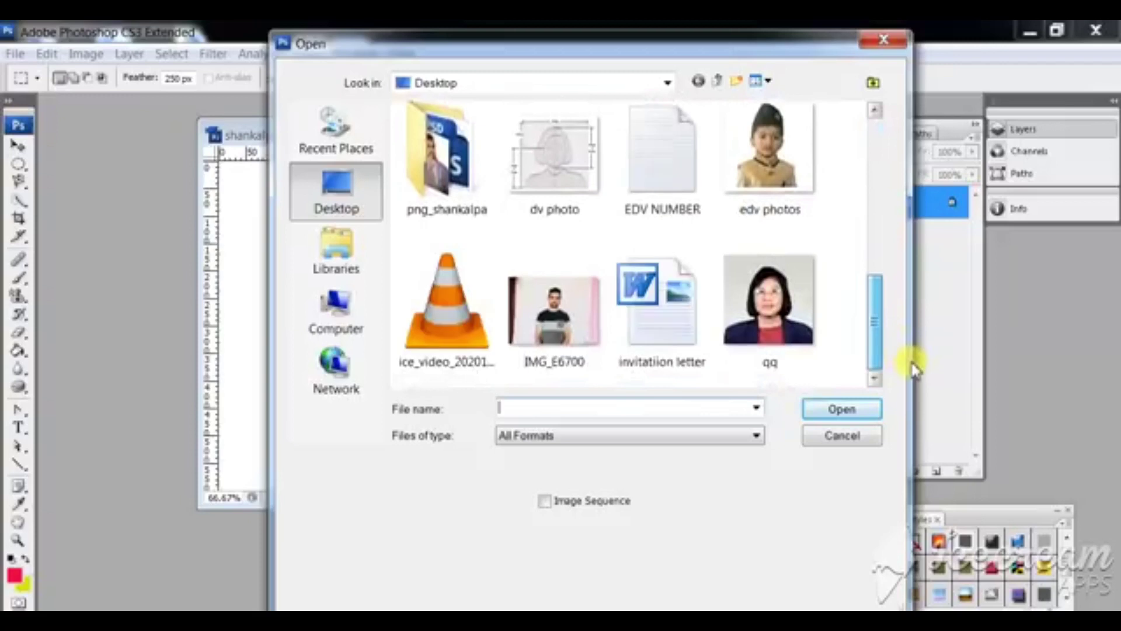
pyautogui.click(564, 332)
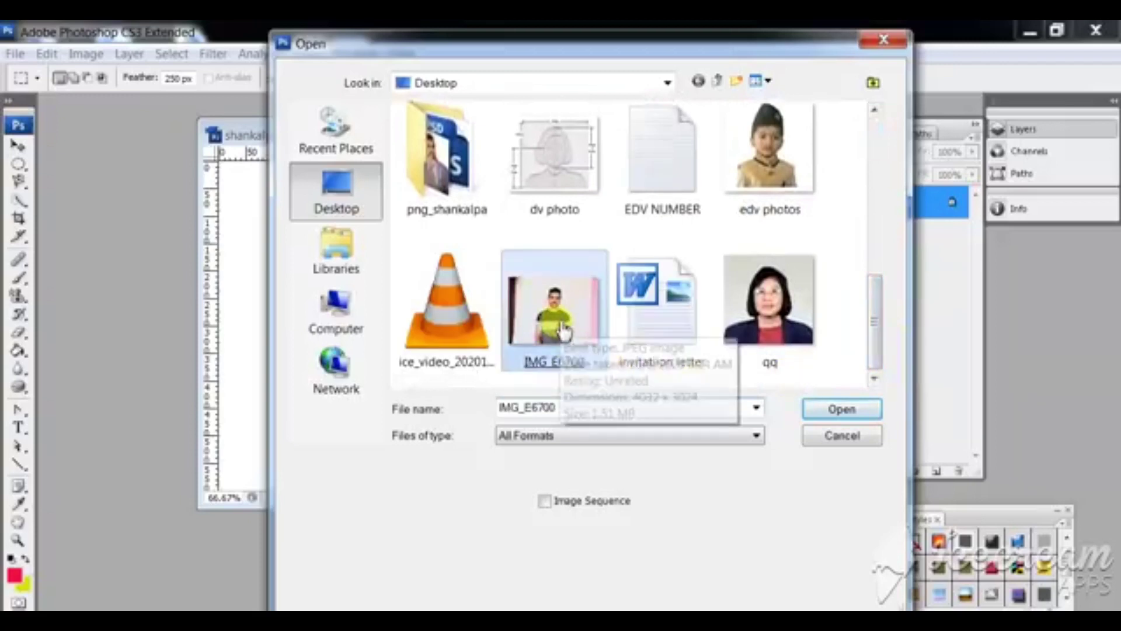
pyautogui.doubleClick(563, 331)
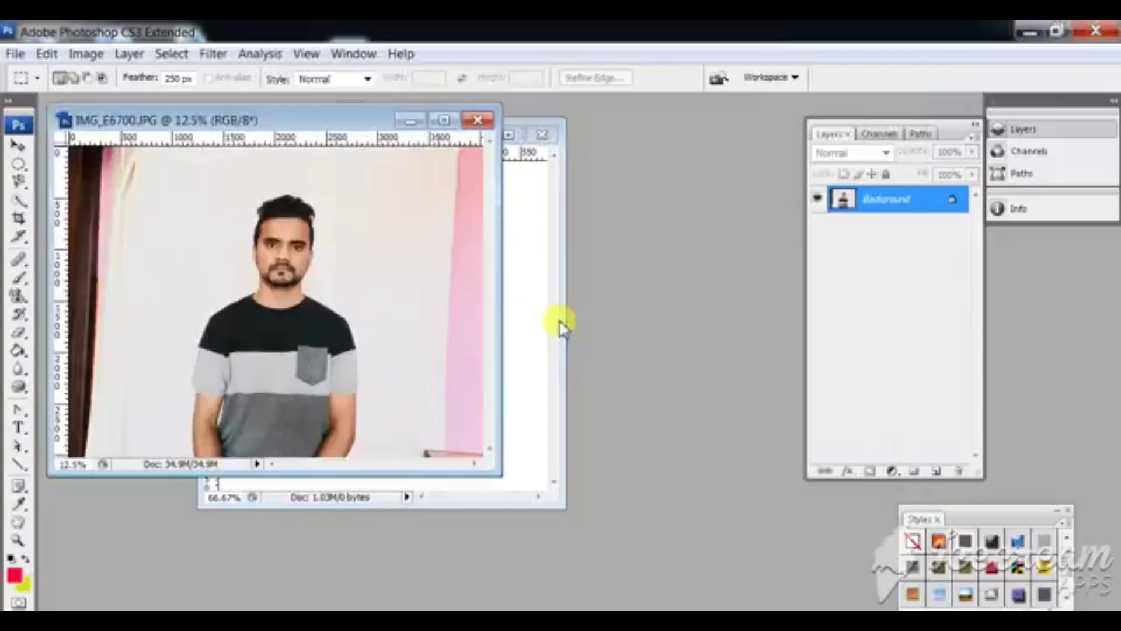
pyautogui.moveTo(268, 121); pyautogui.dragTo(675, 184)
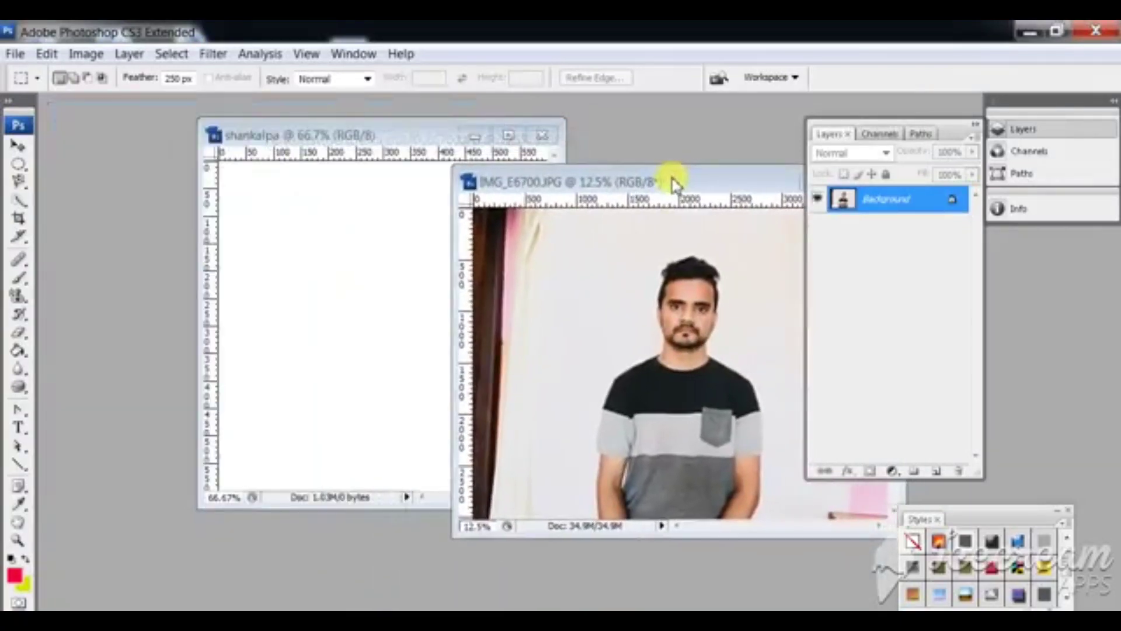
# Open the dv photo measurement template from the Desktop
pyautogui.click(14, 56)
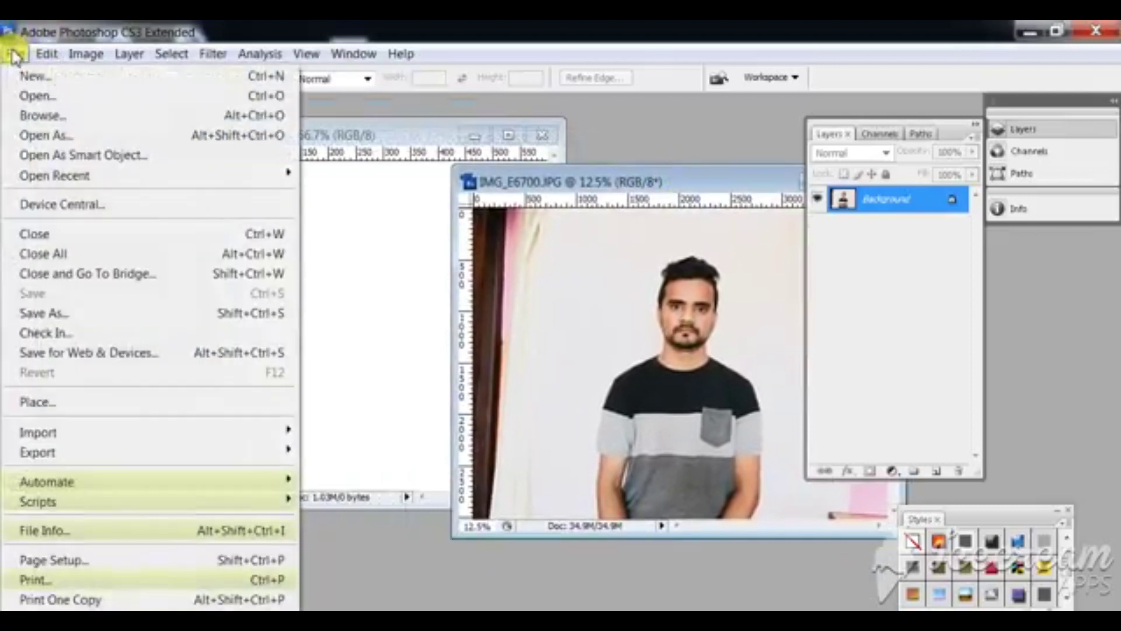
pyautogui.click(35, 96)
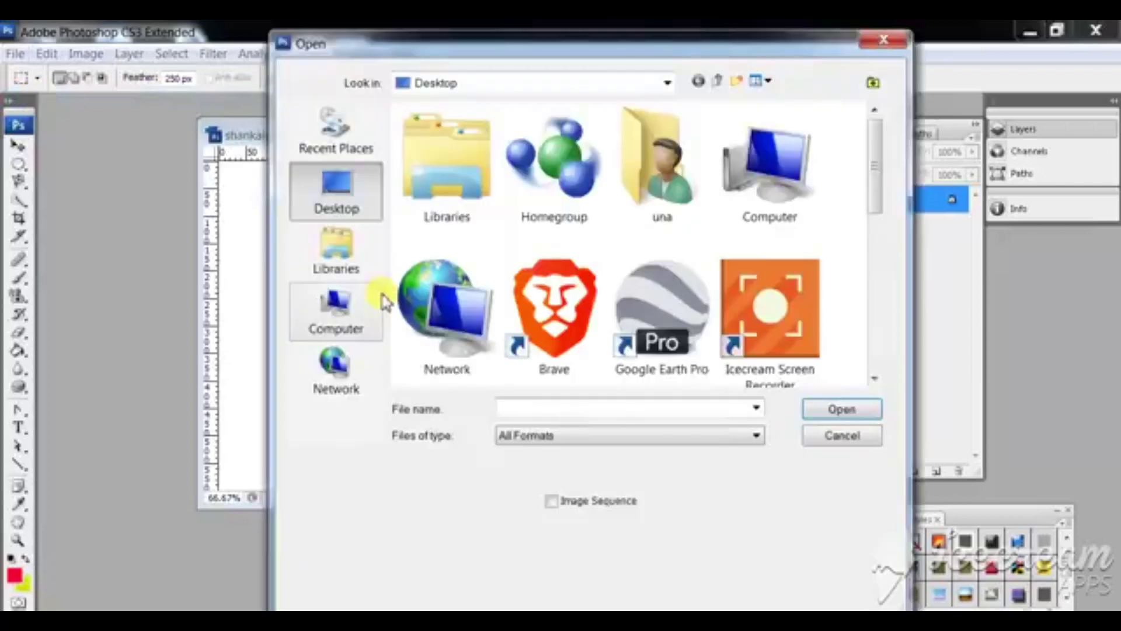
pyautogui.moveTo(878, 205); pyautogui.dragTo(883, 333)
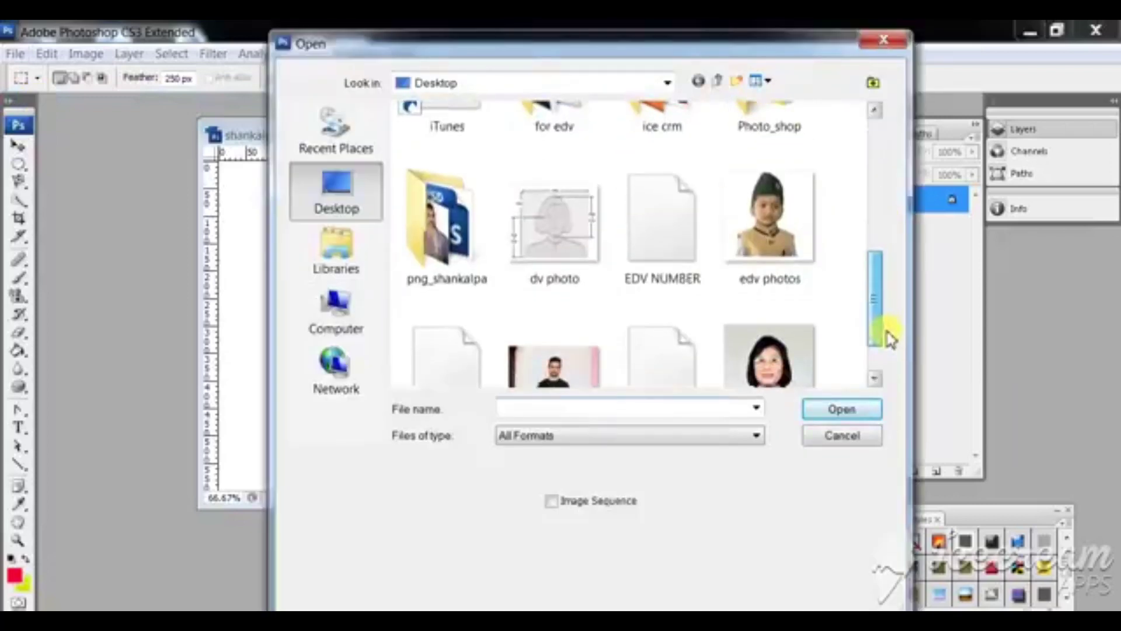
pyautogui.doubleClick(538, 231)
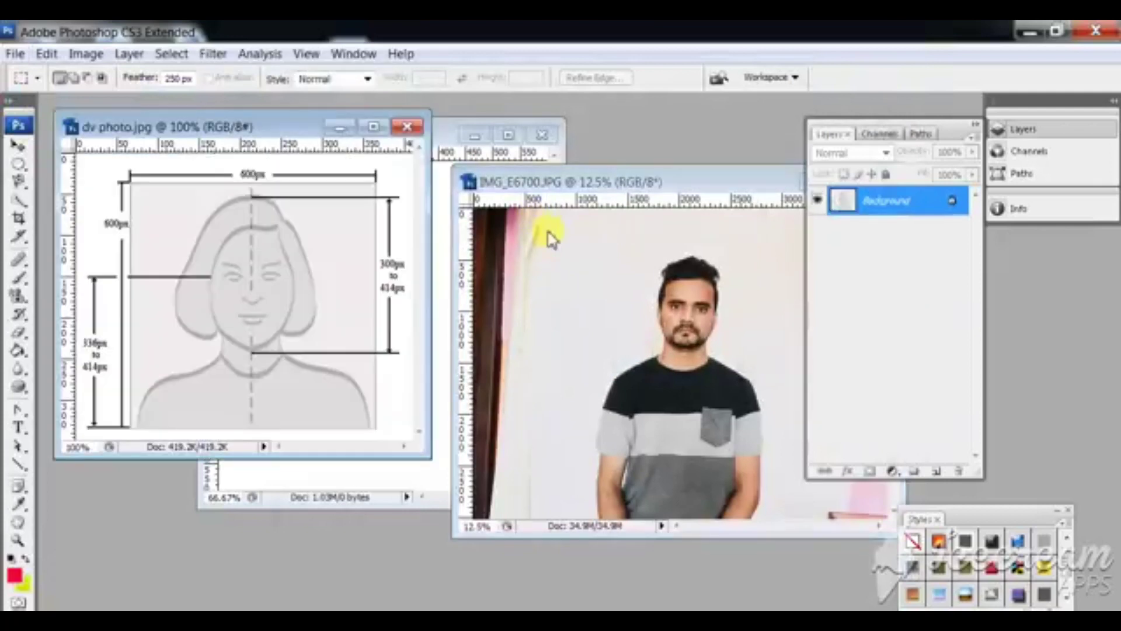
# Bring the dv photo template forward and crop it to its 600 × 600 px guide box
pyautogui.moveTo(257, 132); pyautogui.dragTo(663, 193)
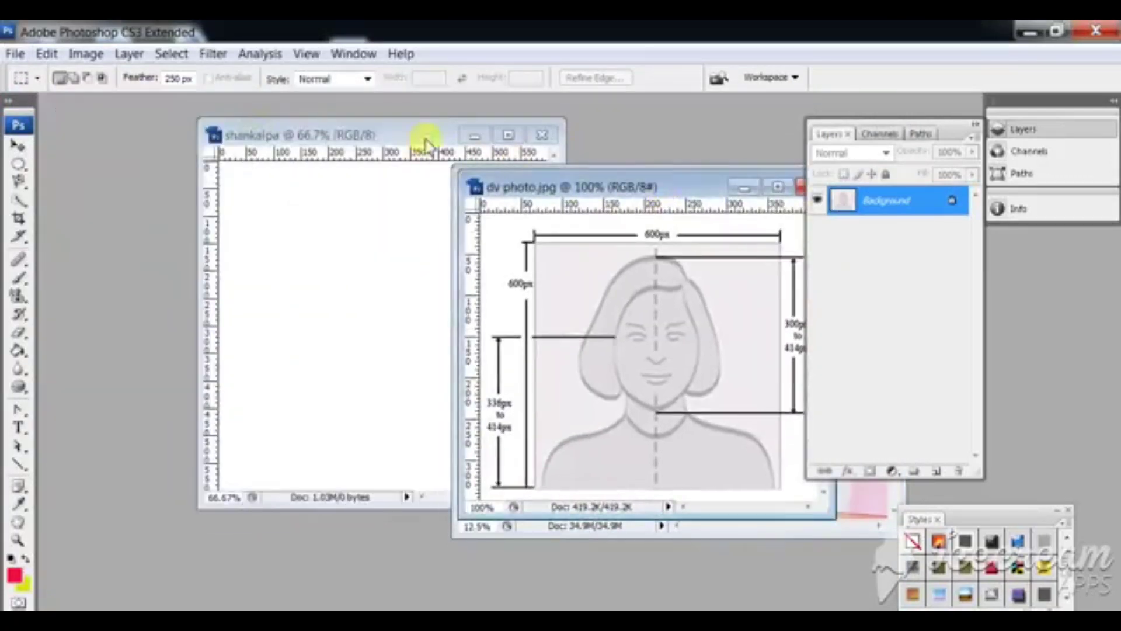
pyautogui.moveTo(402, 140); pyautogui.dragTo(311, 133)
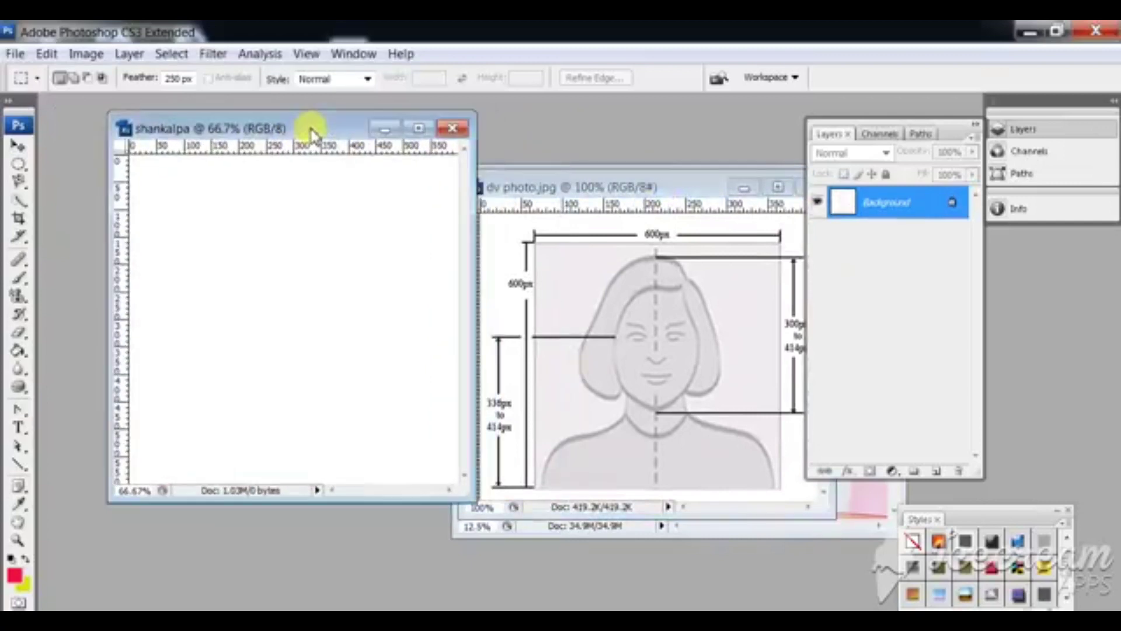
pyautogui.click(581, 349)
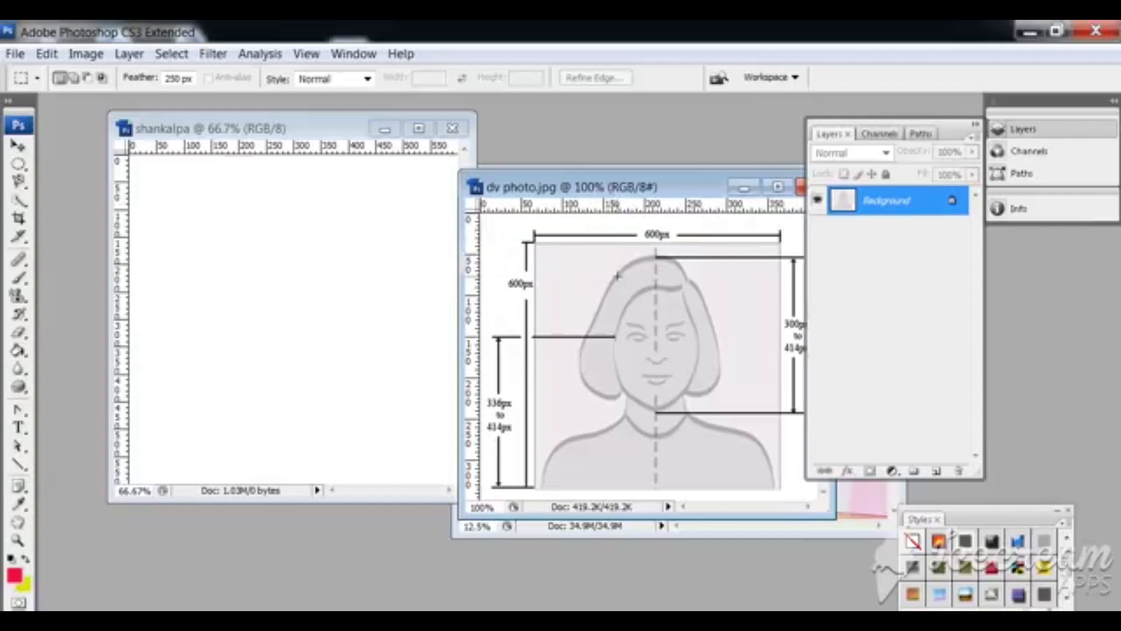
pyautogui.moveTo(569, 187); pyautogui.dragTo(434, 143)
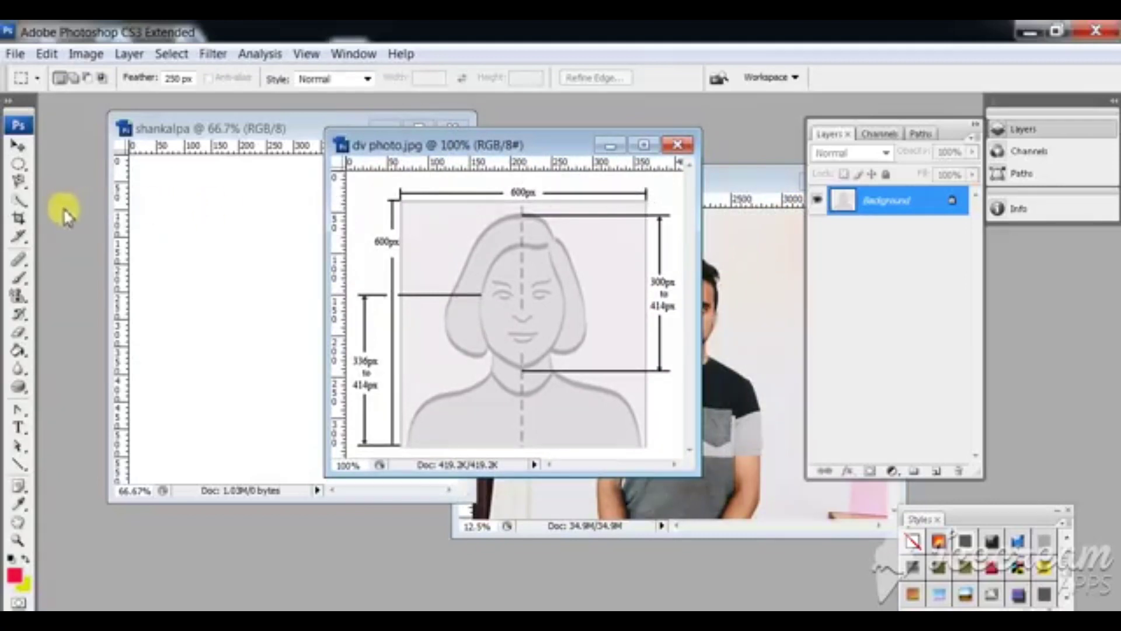
pyautogui.click(21, 218)
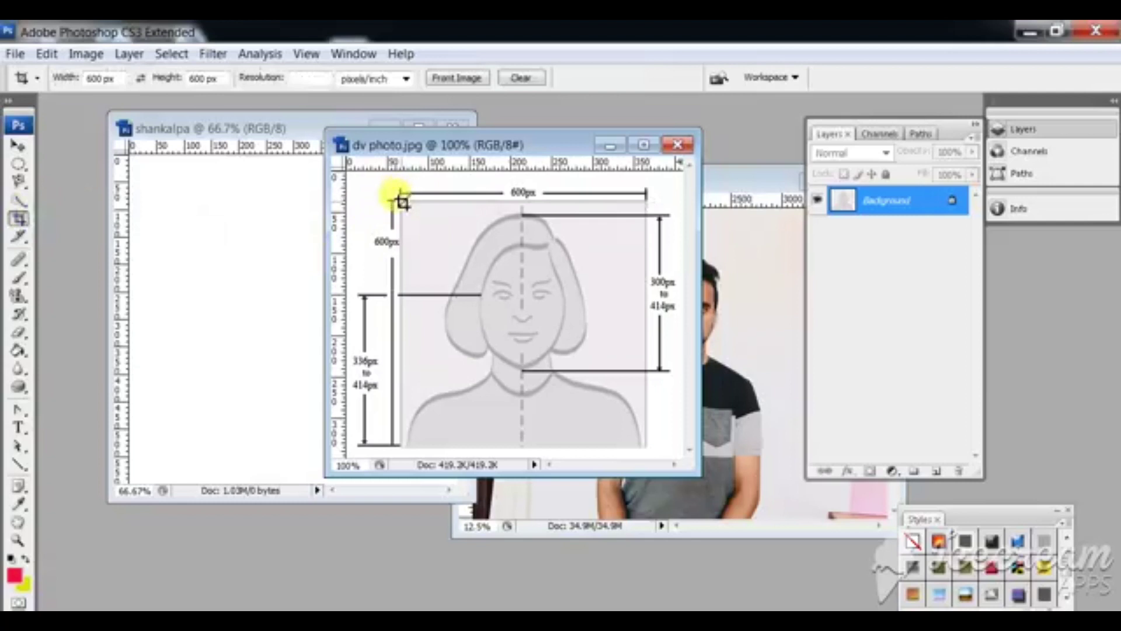
pyautogui.moveTo(400, 201); pyautogui.dragTo(631, 504)
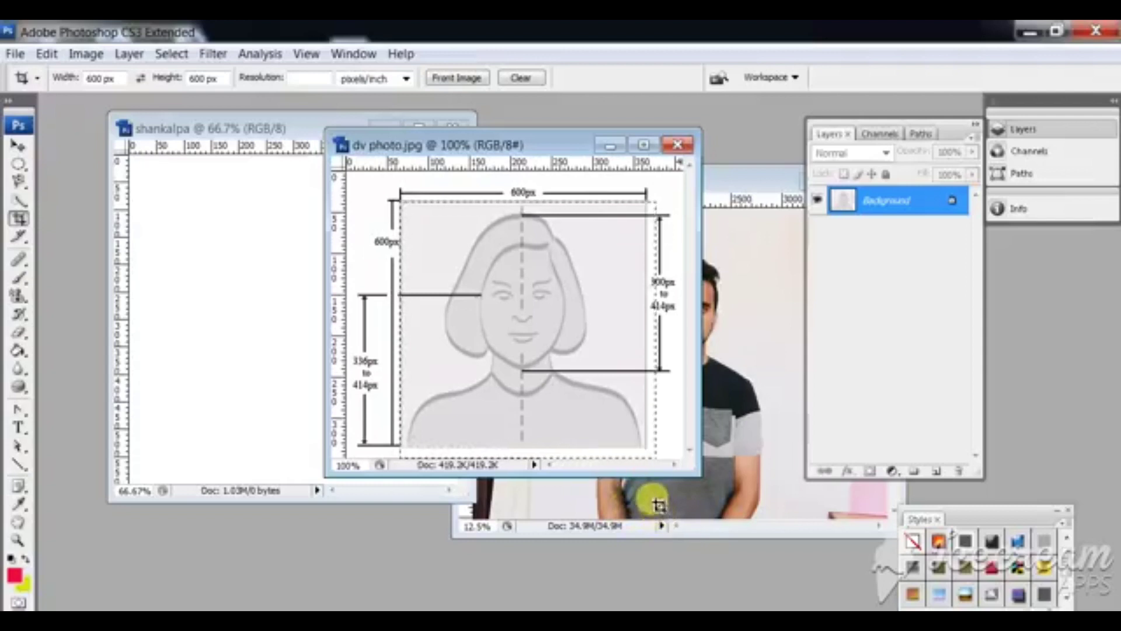
pyautogui.moveTo(631, 504); pyautogui.dragTo(647, 471)
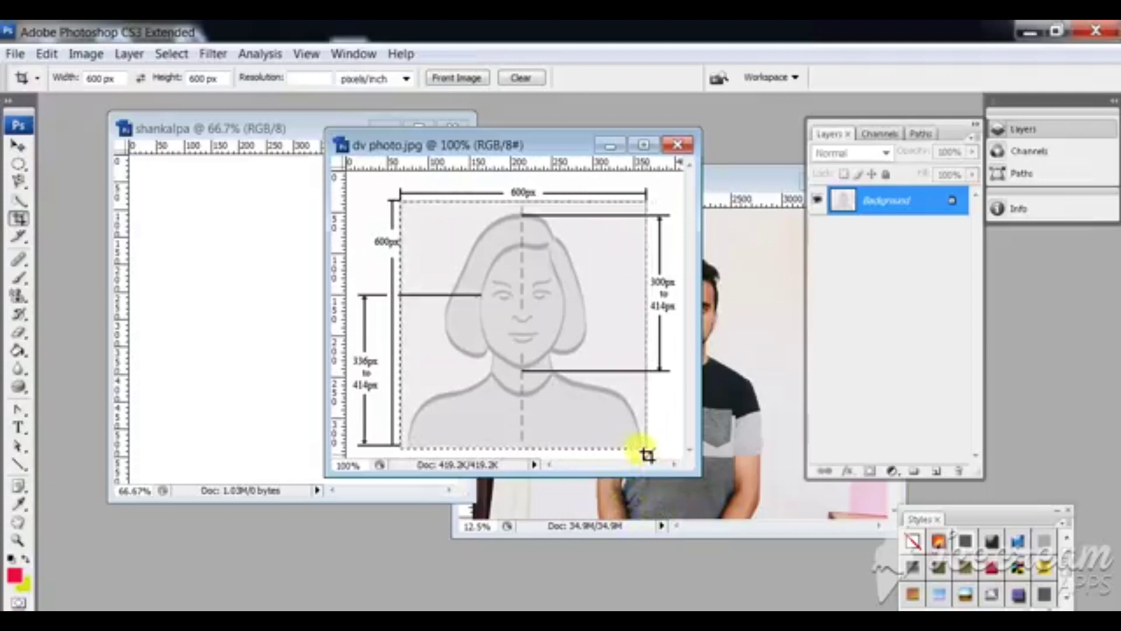
pyautogui.moveTo(646, 455); pyautogui.dragTo(643, 451)
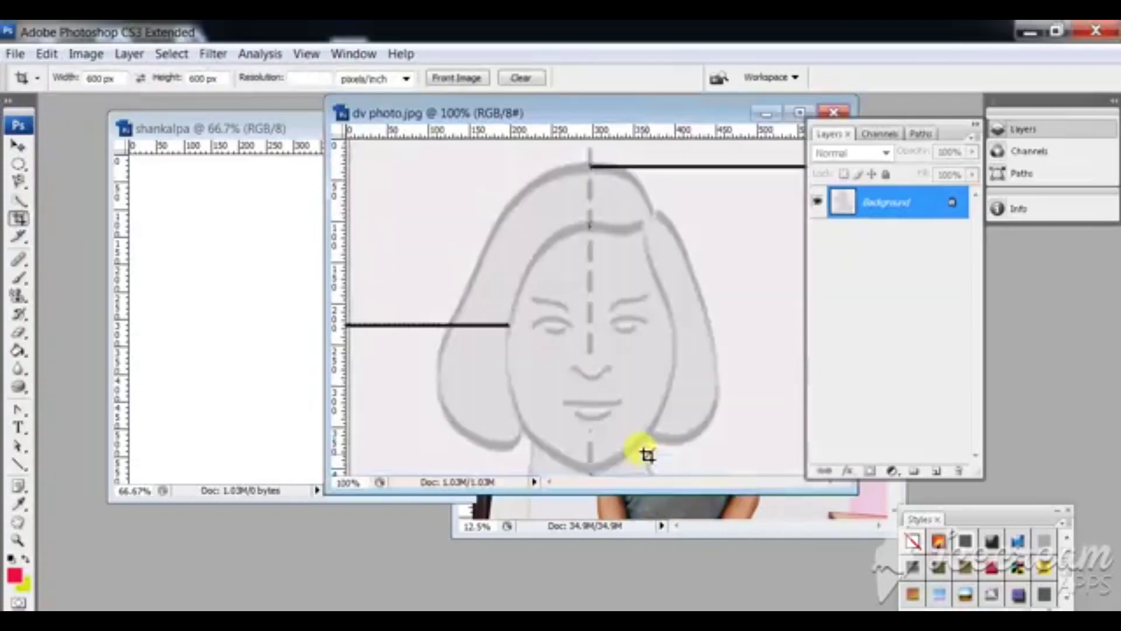
# Drag the cropped template into shankalpa as Layer 1, aligned to fill the canvas
pyautogui.click(17, 147)
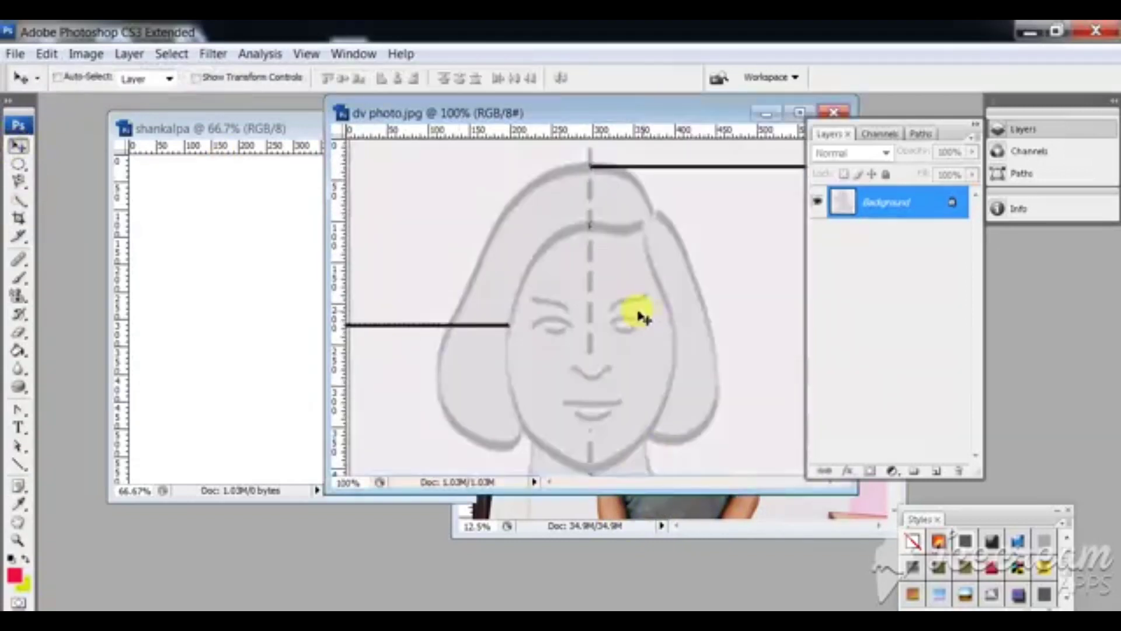
pyautogui.moveTo(551, 300); pyautogui.dragTo(191, 327)
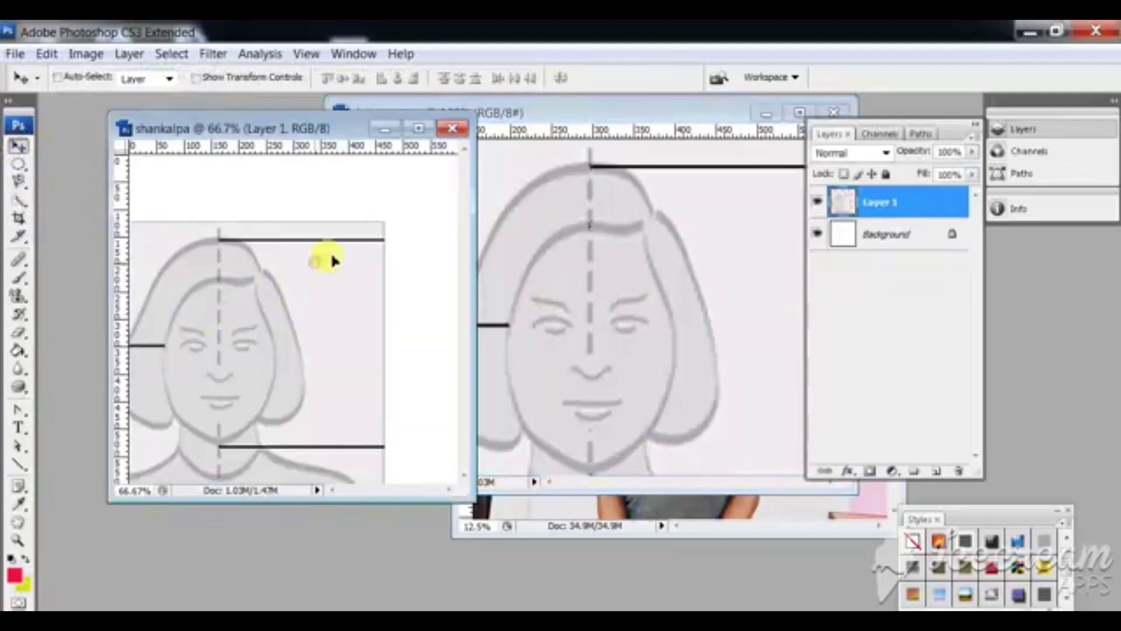
pyautogui.moveTo(316, 268); pyautogui.dragTo(393, 196)
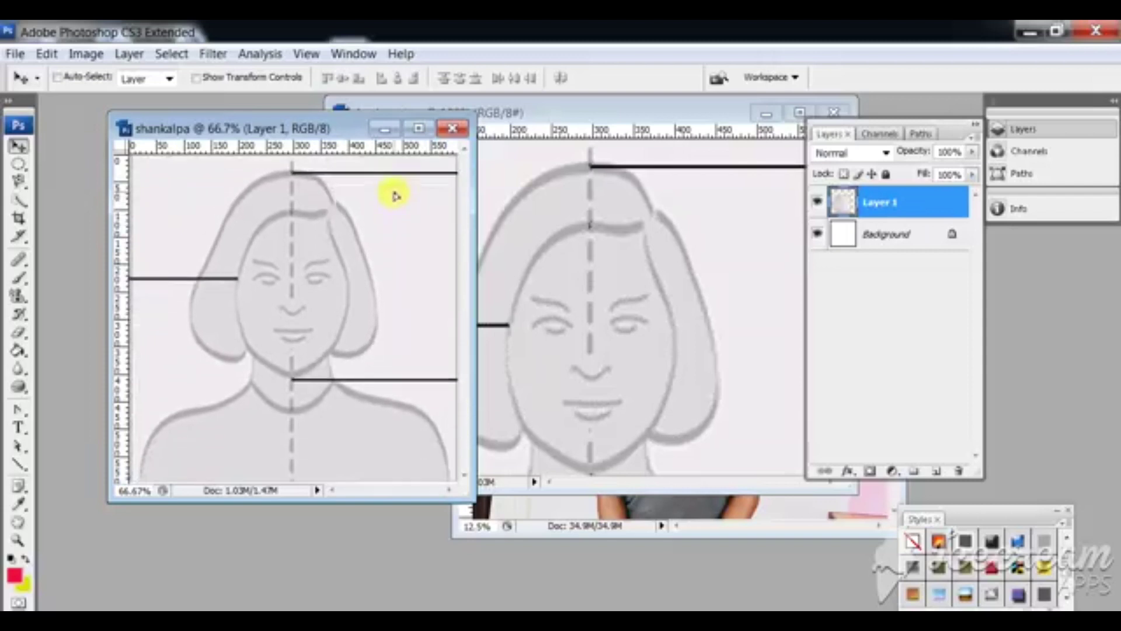
# Close the dv photo template document
pyautogui.moveTo(651, 108); pyautogui.dragTo(389, 406)
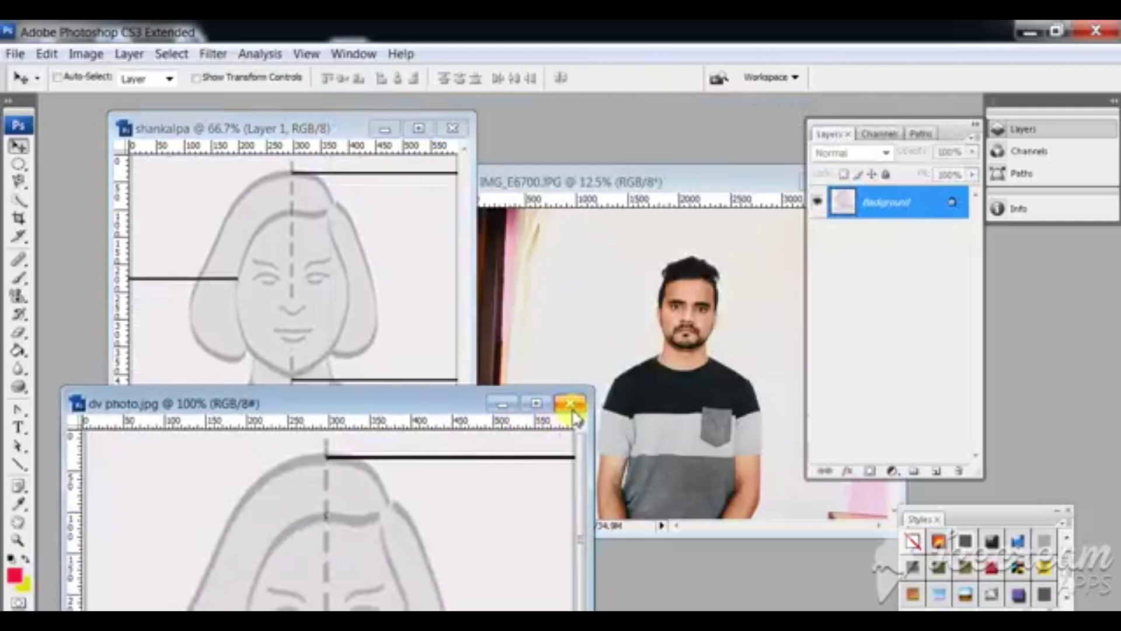
pyautogui.click(570, 404)
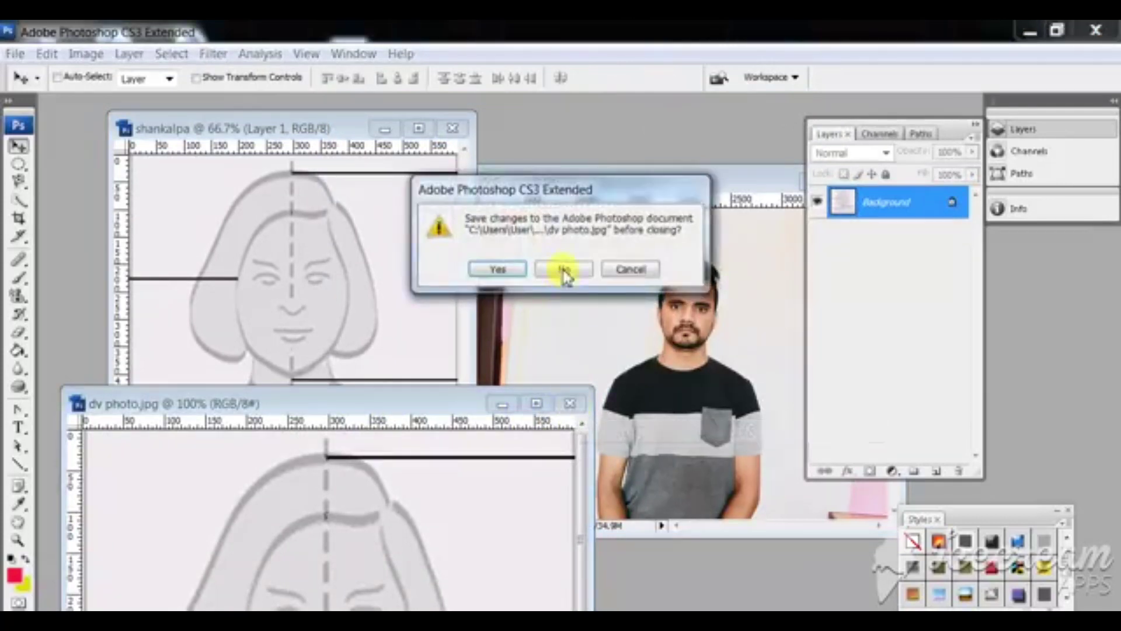
pyautogui.click(565, 269)
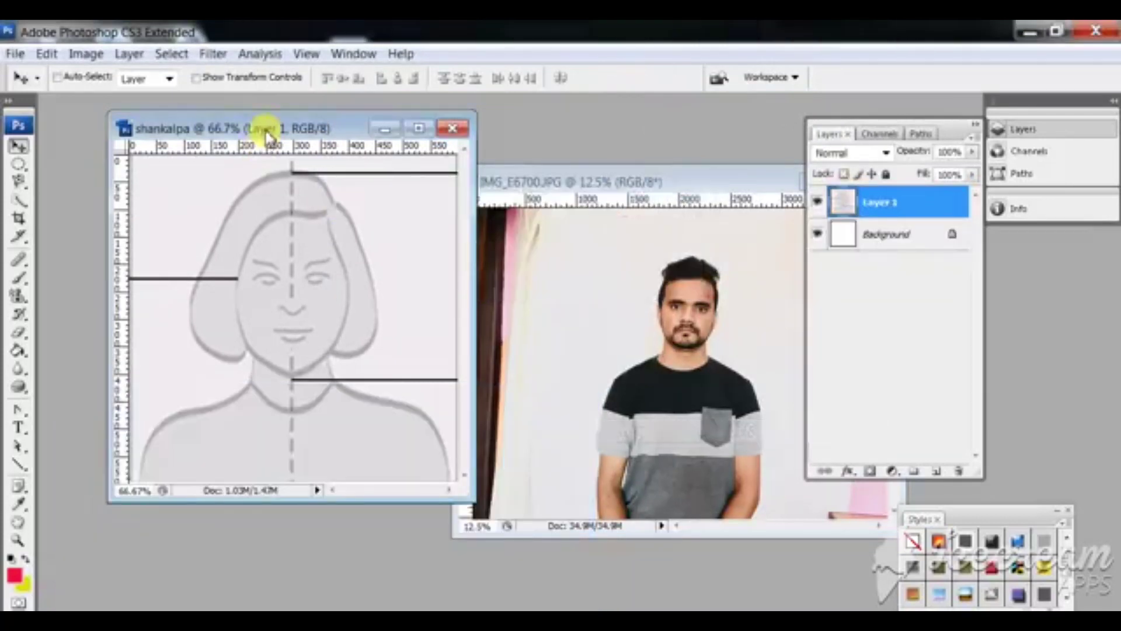
# Show the rulers and place a horizontal guide on the template's top-of-head line
pyautogui.moveTo(266, 134); pyautogui.dragTo(263, 142)
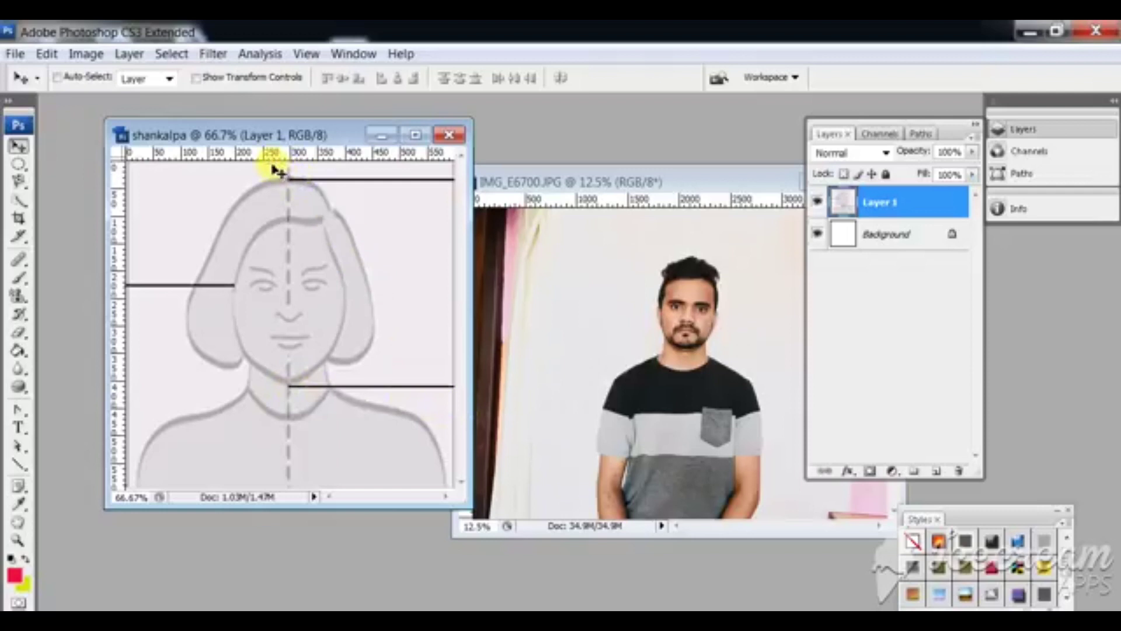
pyautogui.hotkey('ctrl', 'r')
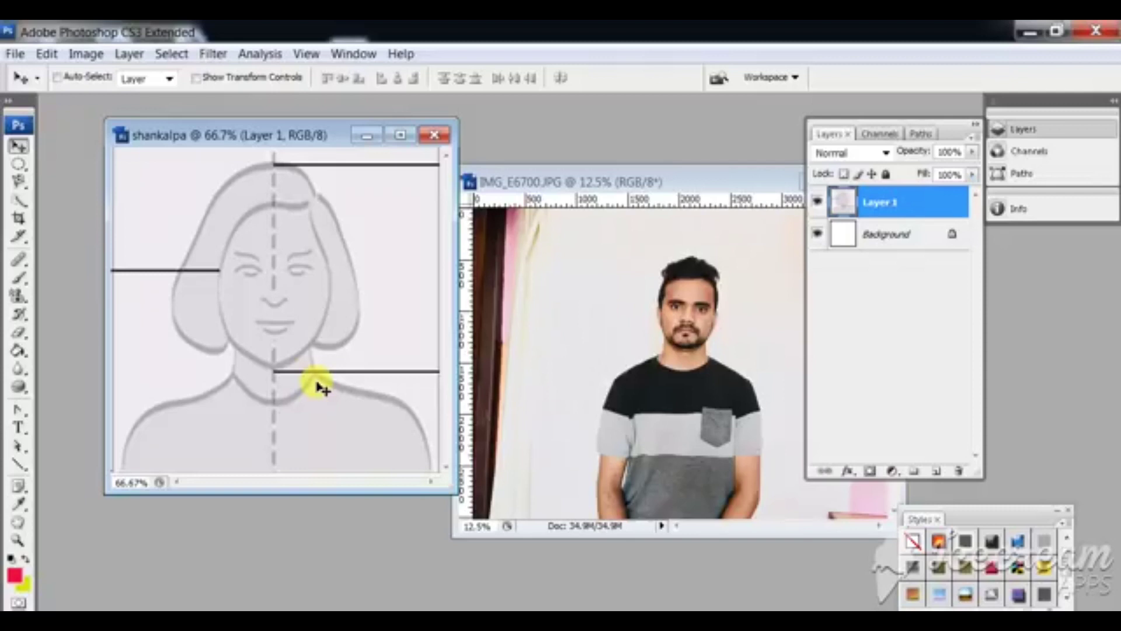
pyautogui.hotkey('ctrl', 'r')
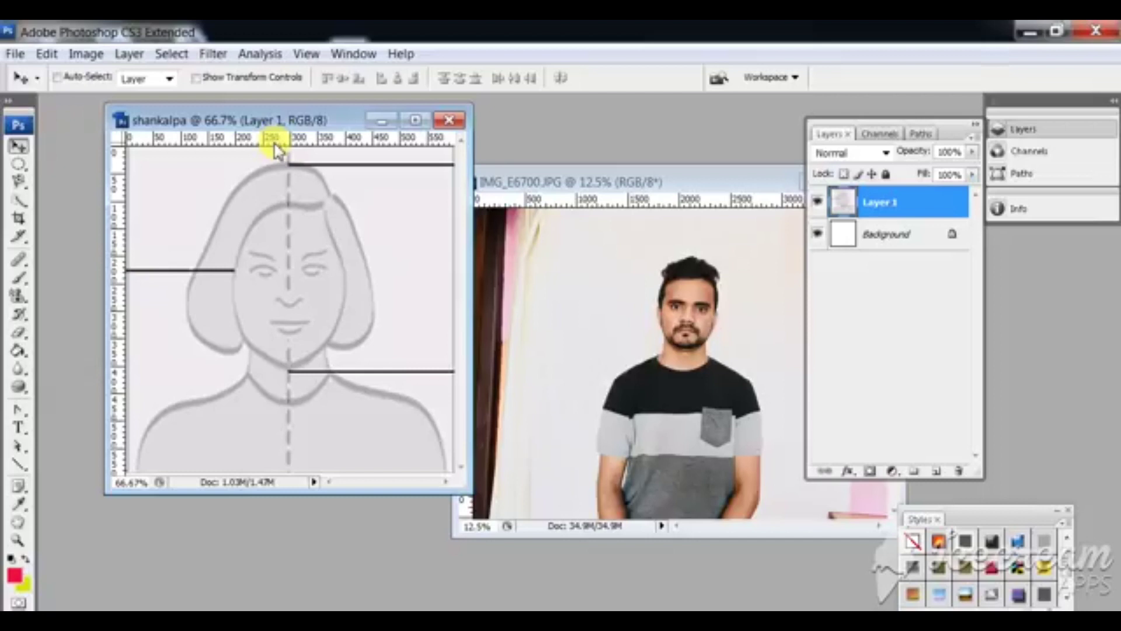
pyautogui.moveTo(277, 146); pyautogui.dragTo(278, 164)
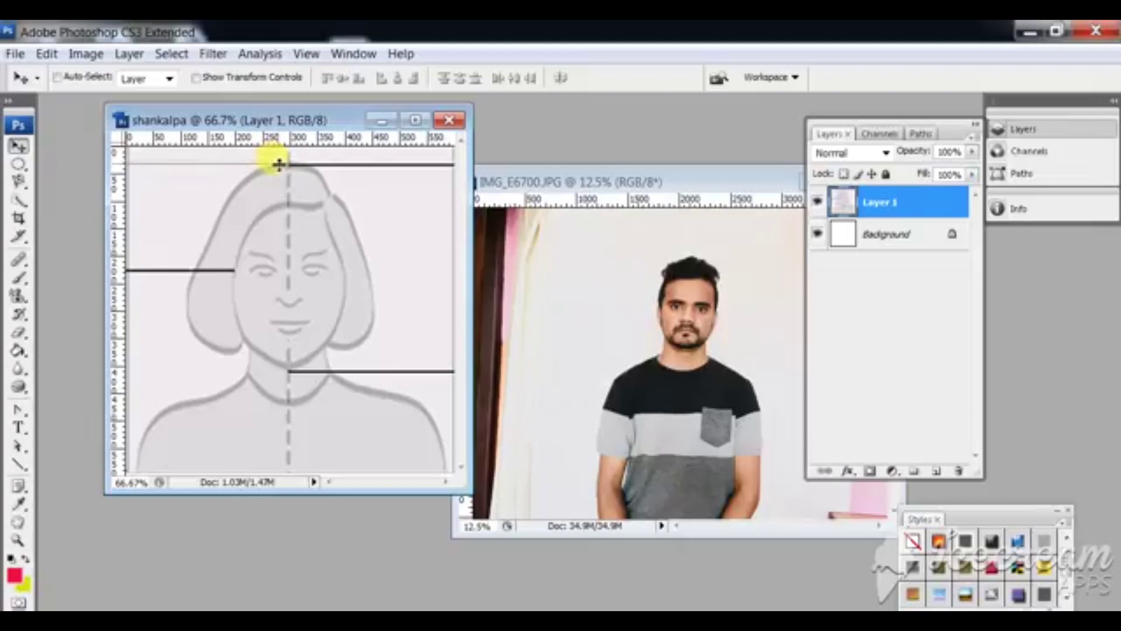
pyautogui.moveTo(278, 164); pyautogui.dragTo(258, 271)
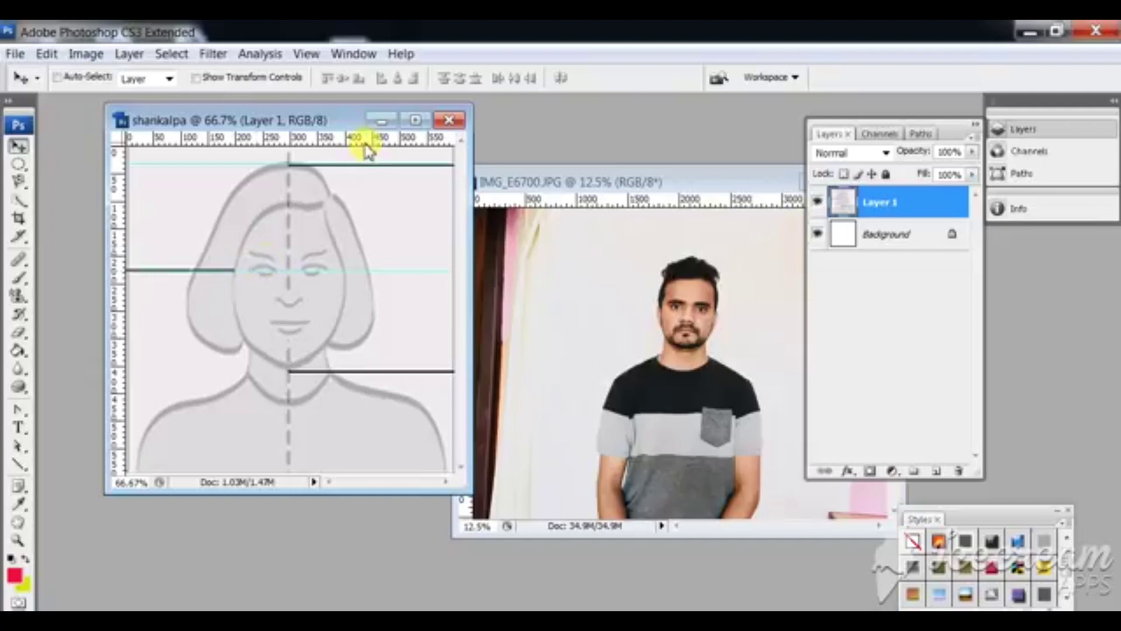
# Add a horizontal chin-line guide and a vertical face-centre guide
pyautogui.moveTo(367, 149)
pyautogui.mouseDown()
pyautogui.moveTo(389, 391)
pyautogui.moveTo(374, 371)
pyautogui.mouseUp()
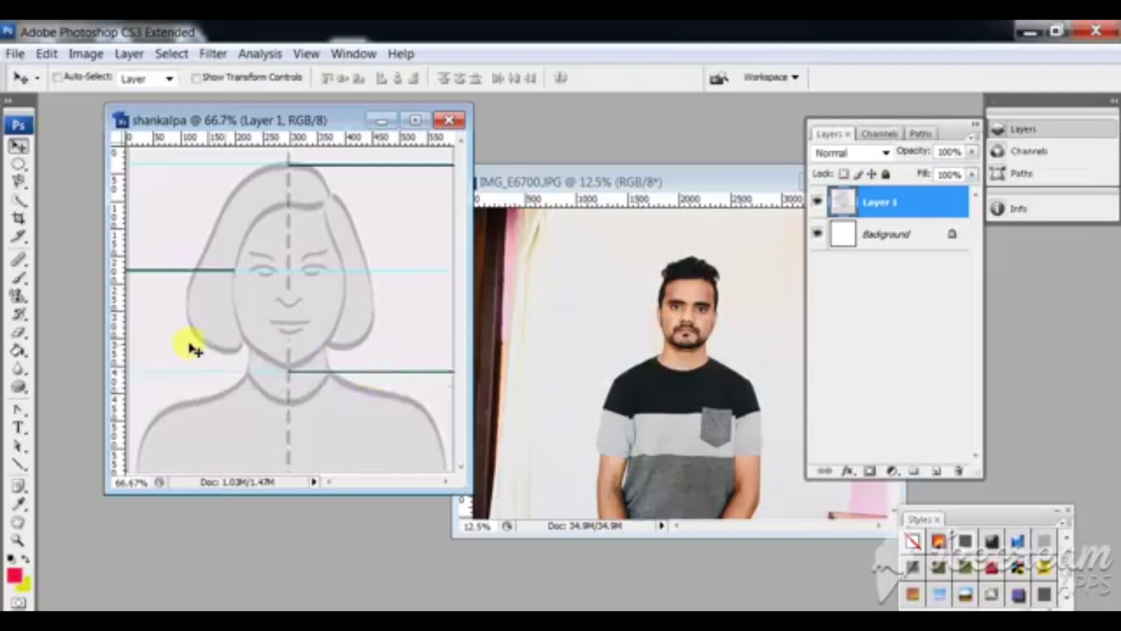
pyautogui.moveTo(125, 330); pyautogui.dragTo(290, 322)
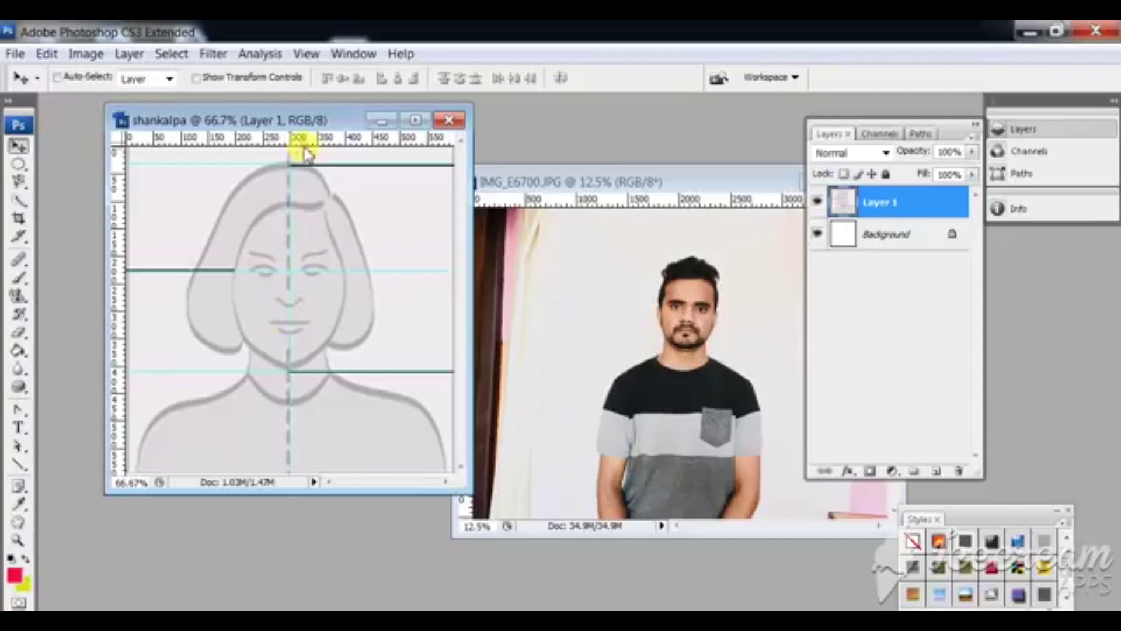
pyautogui.moveTo(306, 121); pyautogui.dragTo(258, 134)
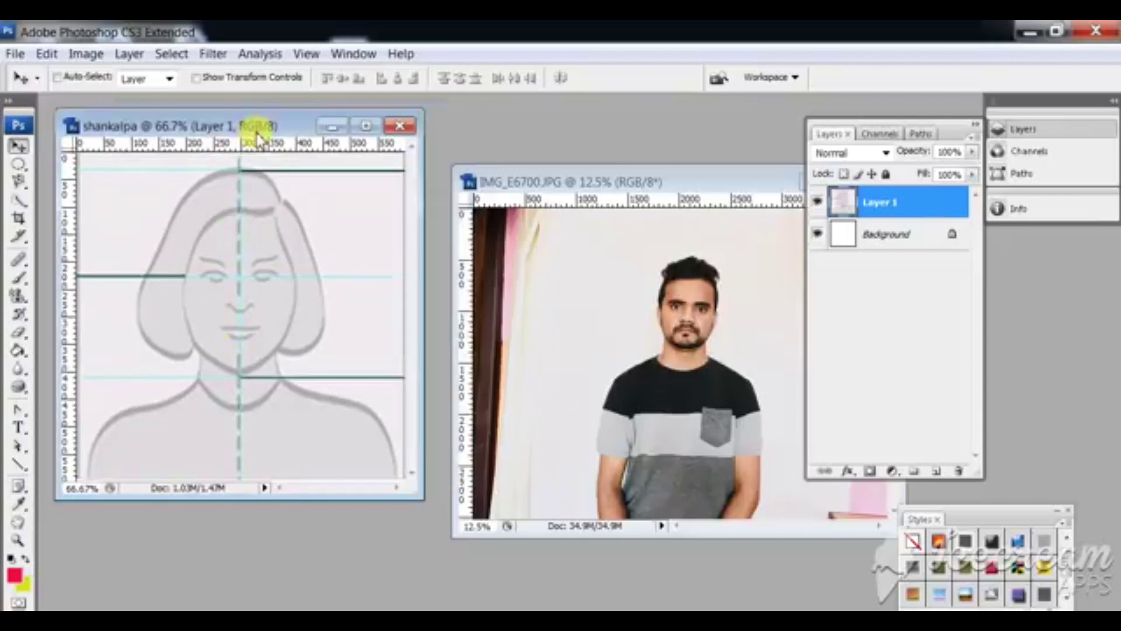
pyautogui.moveTo(583, 185); pyautogui.dragTo(419, 167)
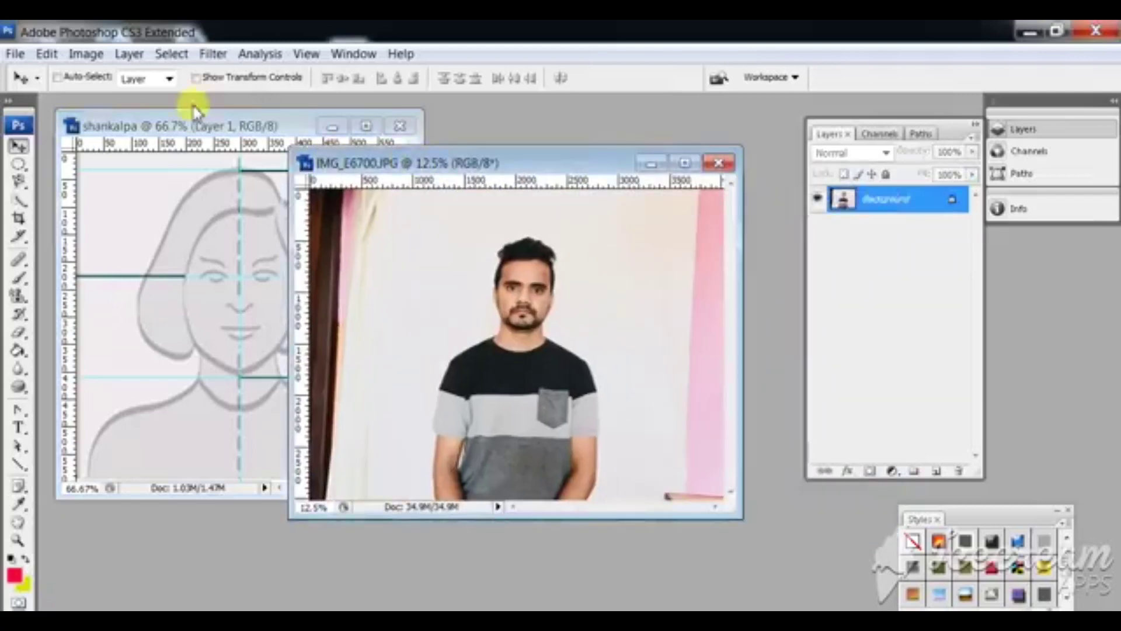
# Create a blank 600 × 600 px, 300 ppi document, Untitled-1
pyautogui.click(10, 55)
pyautogui.click(20, 73)
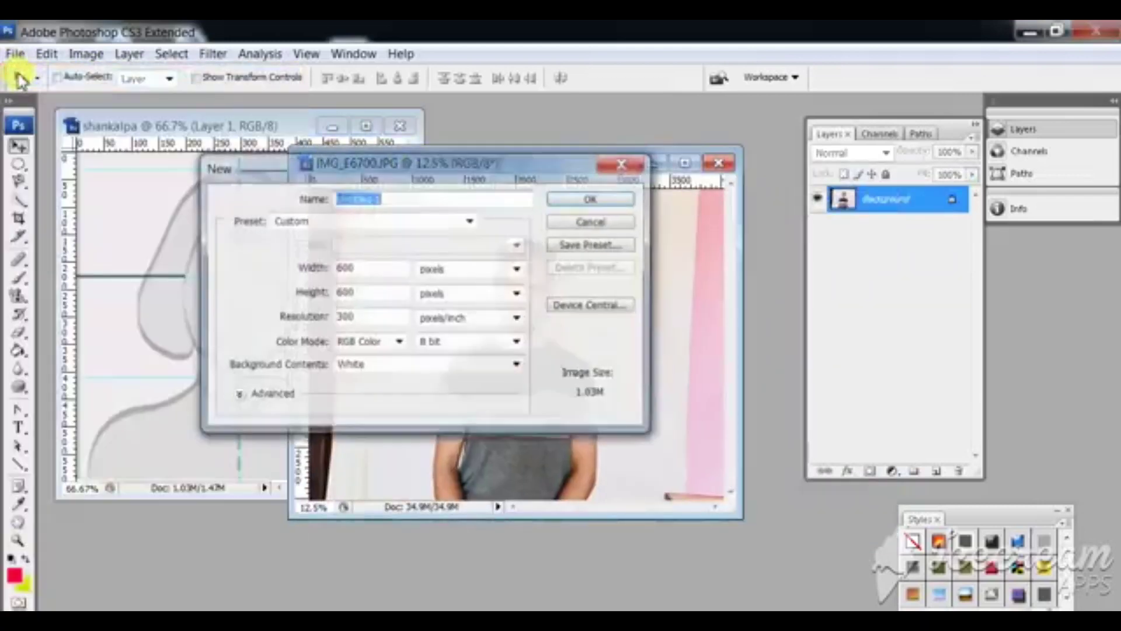
pyautogui.click(587, 200)
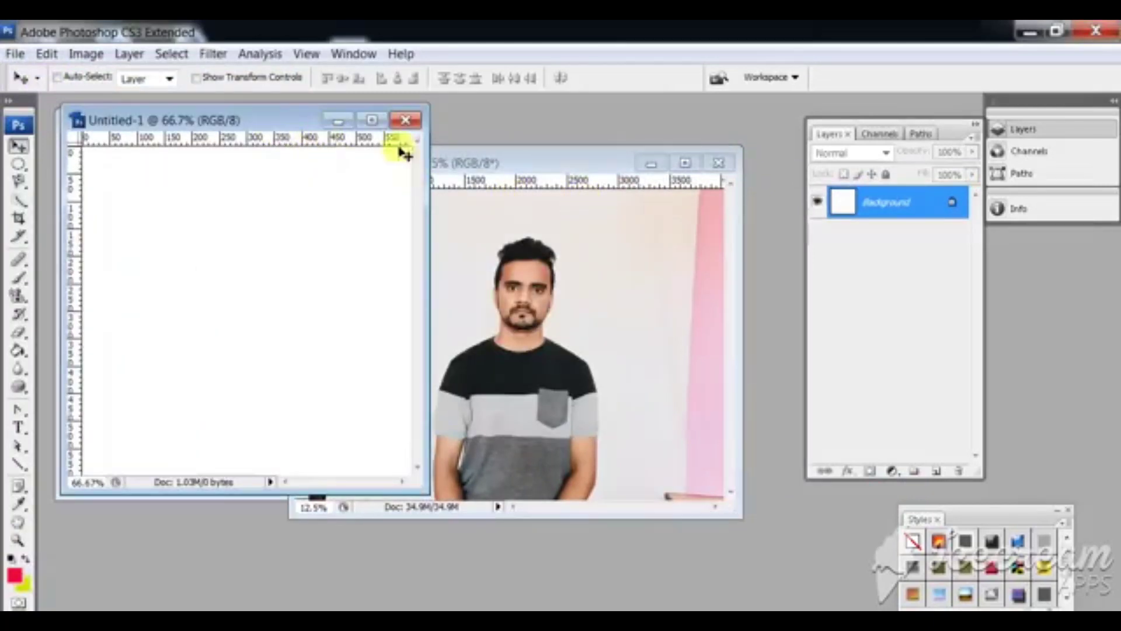
pyautogui.moveTo(484, 167); pyautogui.dragTo(418, 146)
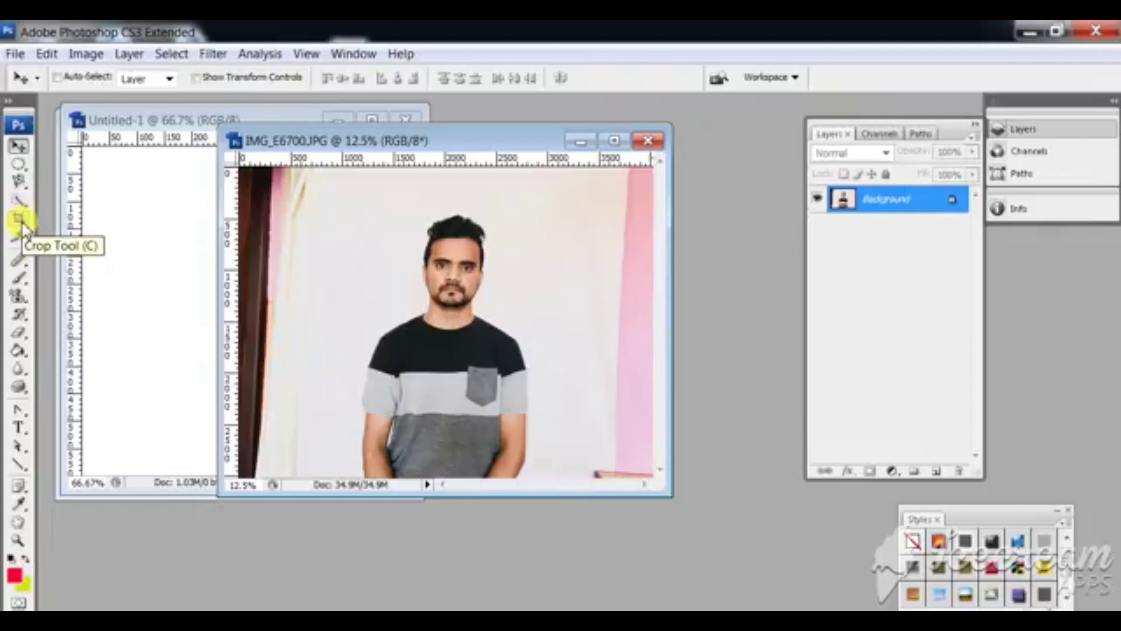
# Crop IMG_E6700 at 600 × 600 px around the man's head and shoulders
pyautogui.click(20, 221)
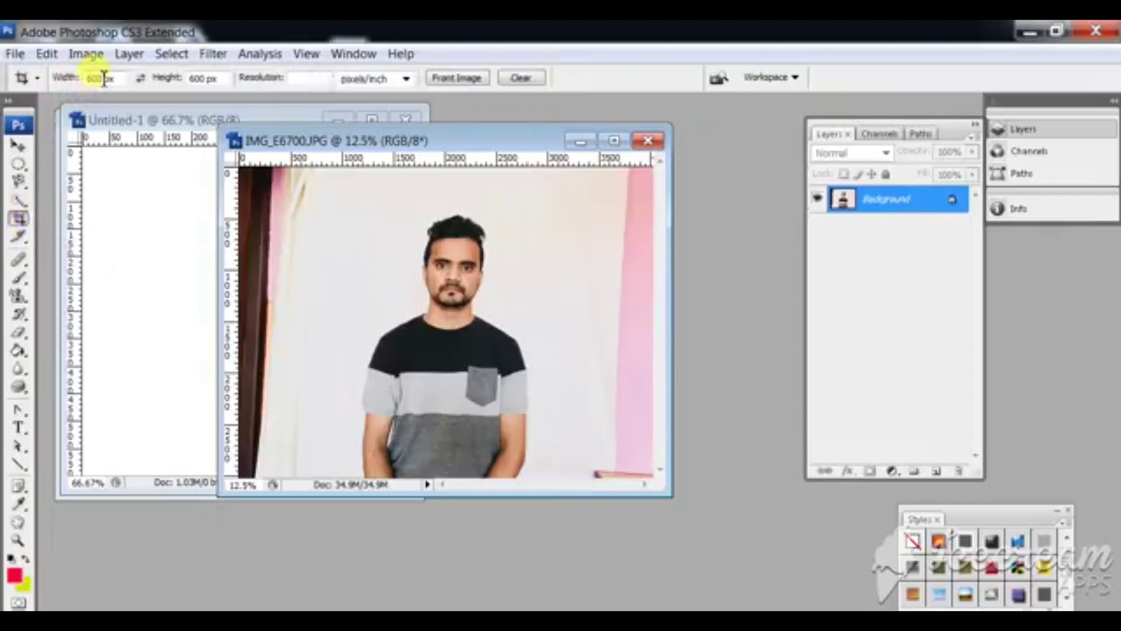
pyautogui.moveTo(109, 78); pyautogui.dragTo(86, 78)
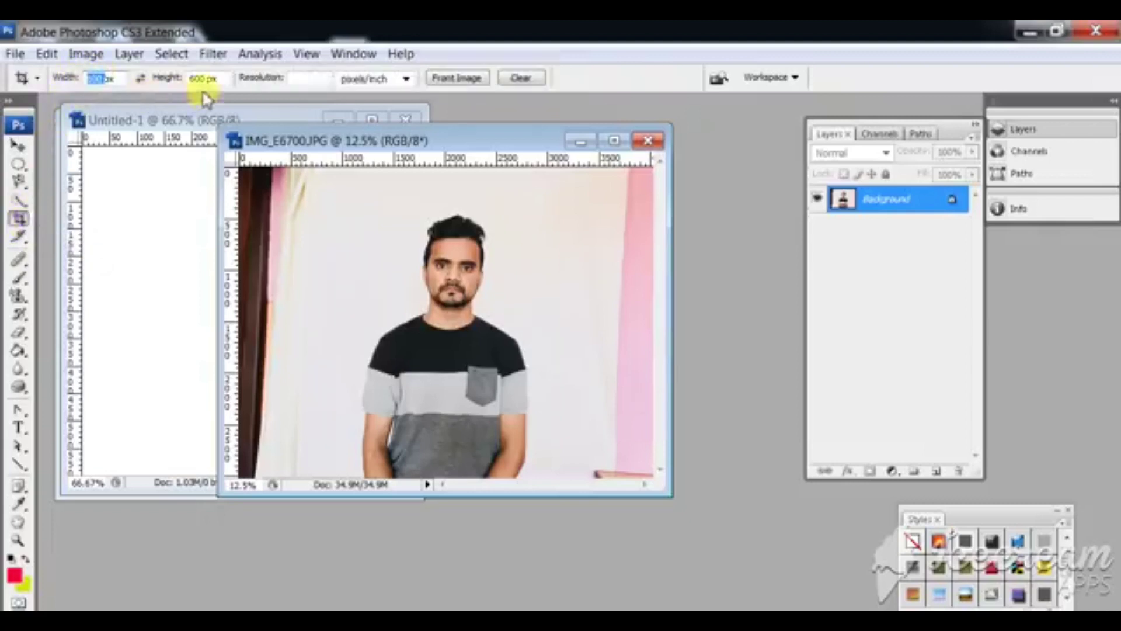
pyautogui.moveTo(208, 79); pyautogui.dragTo(176, 79)
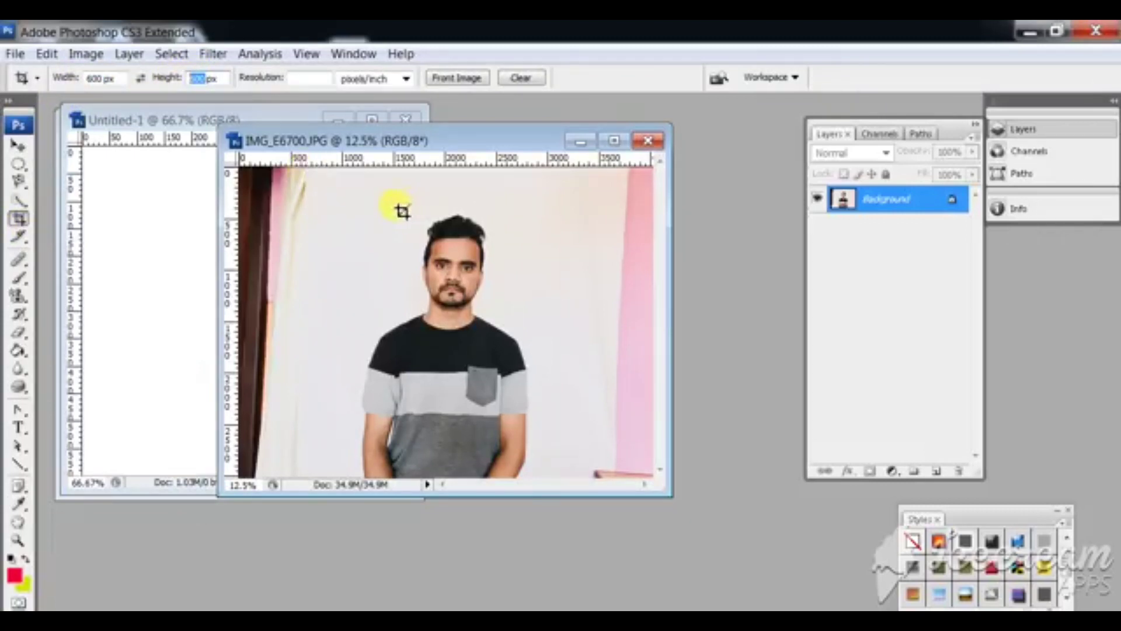
pyautogui.moveTo(395, 206); pyautogui.dragTo(530, 408)
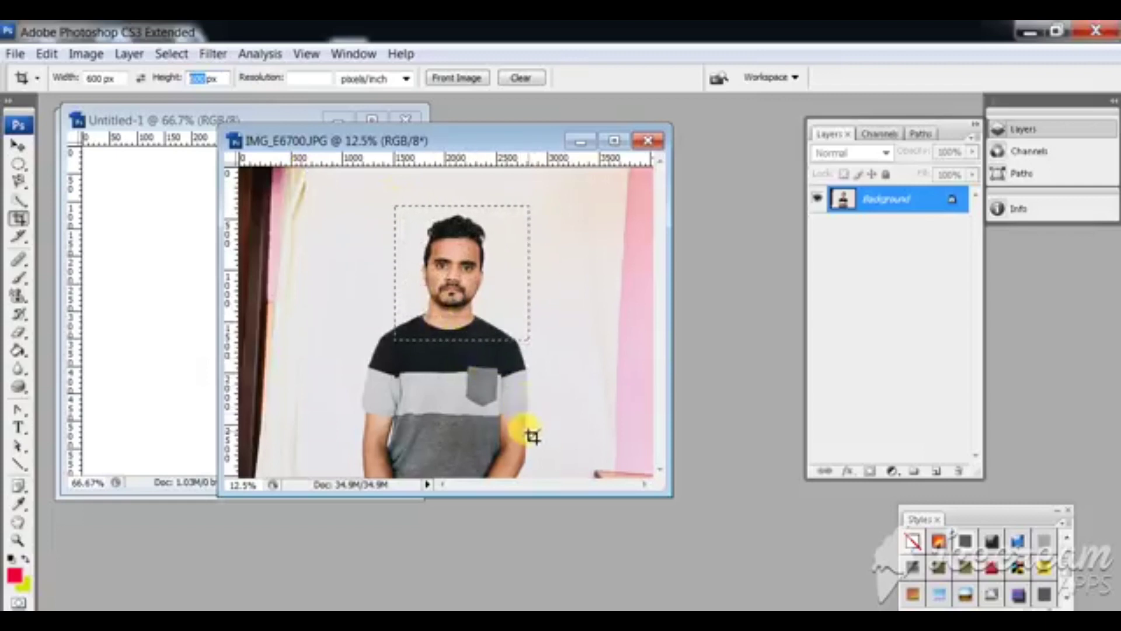
pyautogui.moveTo(530, 409); pyautogui.dragTo(542, 465)
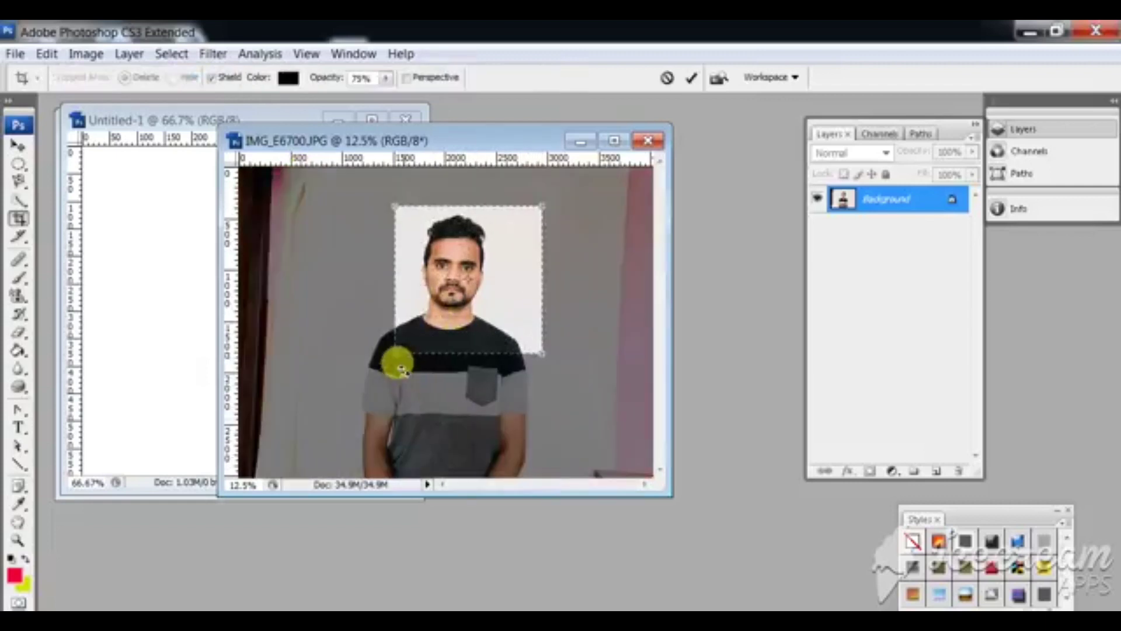
pyautogui.moveTo(395, 354); pyautogui.dragTo(386, 367)
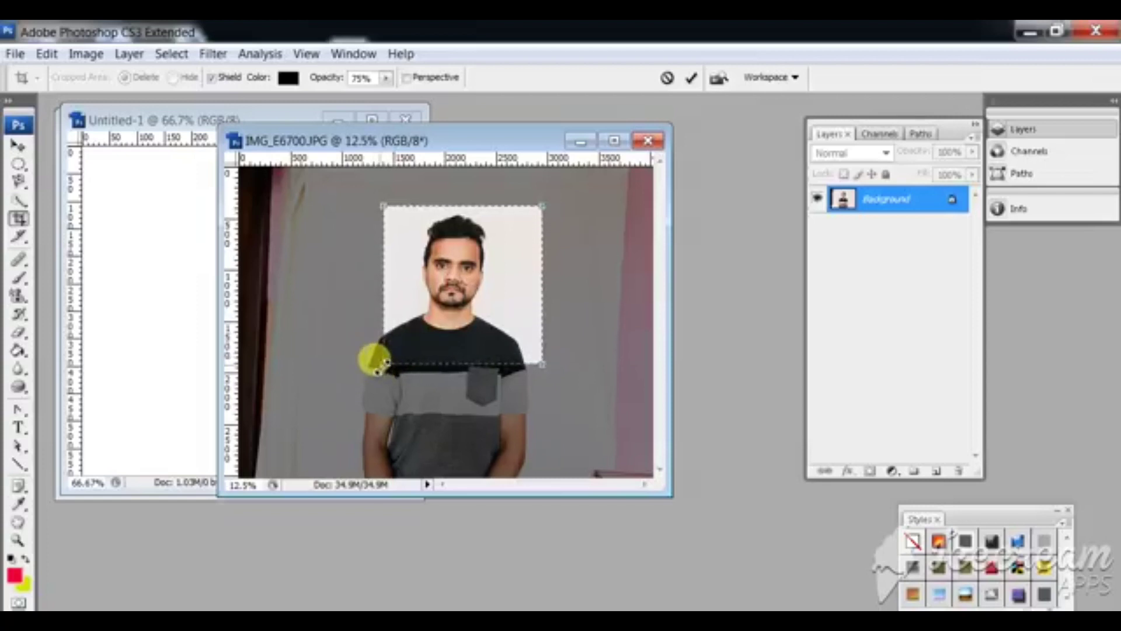
pyautogui.moveTo(384, 373); pyautogui.dragTo(352, 394)
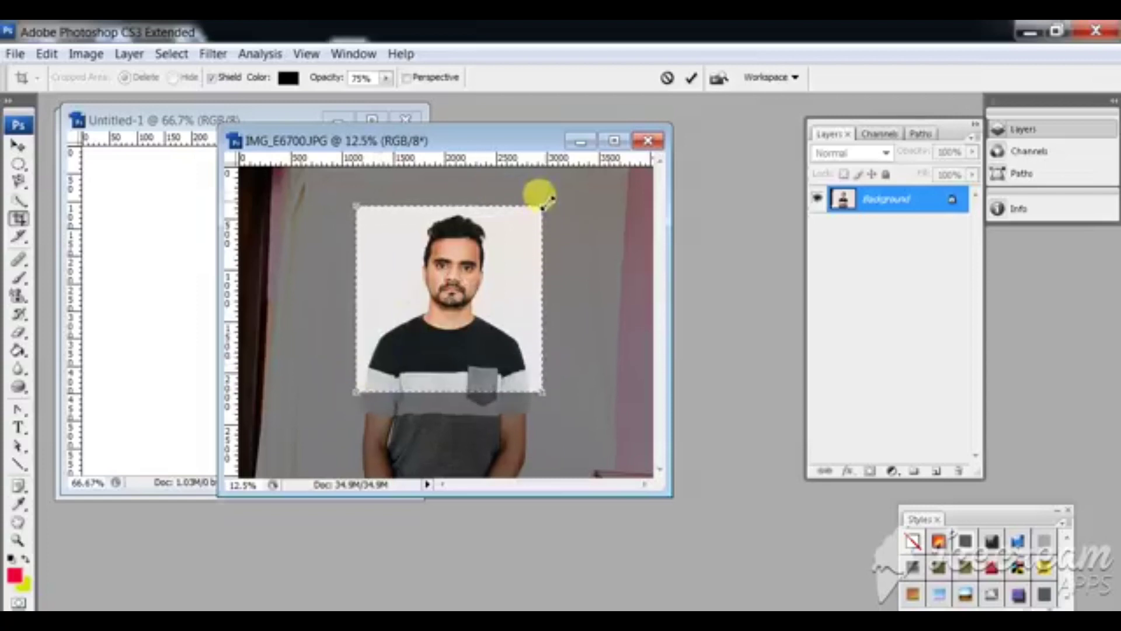
pyautogui.moveTo(542, 205); pyautogui.dragTo(549, 198)
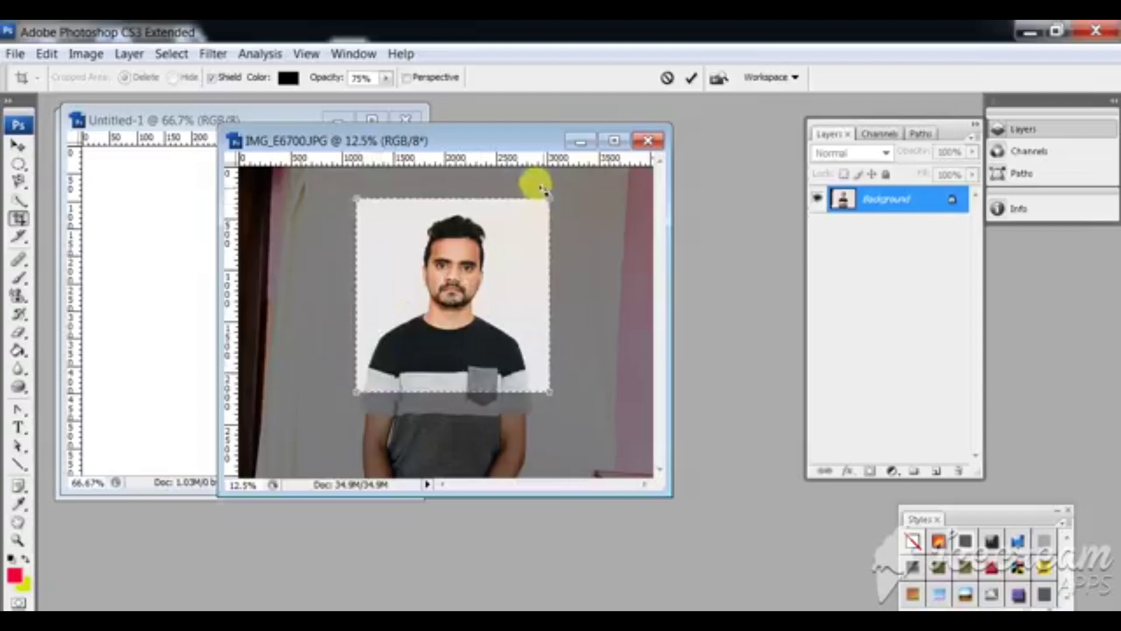
pyautogui.moveTo(524, 146)
pyautogui.mouseDown()
pyautogui.moveTo(645, 142)
pyautogui.moveTo(665, 127)
pyautogui.mouseUp()
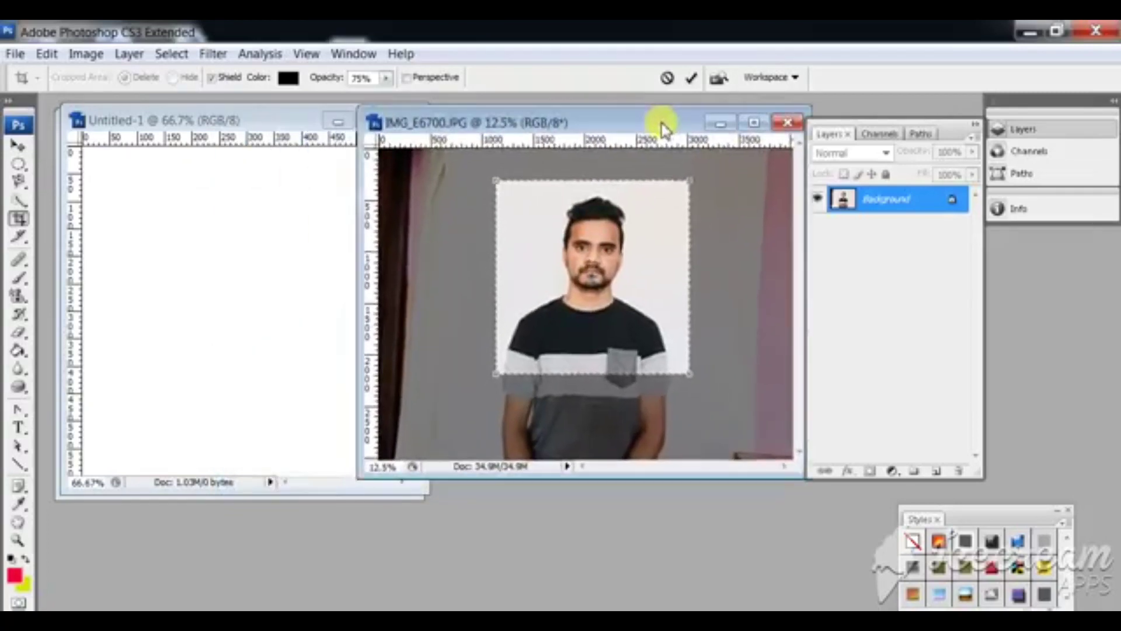
pyautogui.click(691, 78)
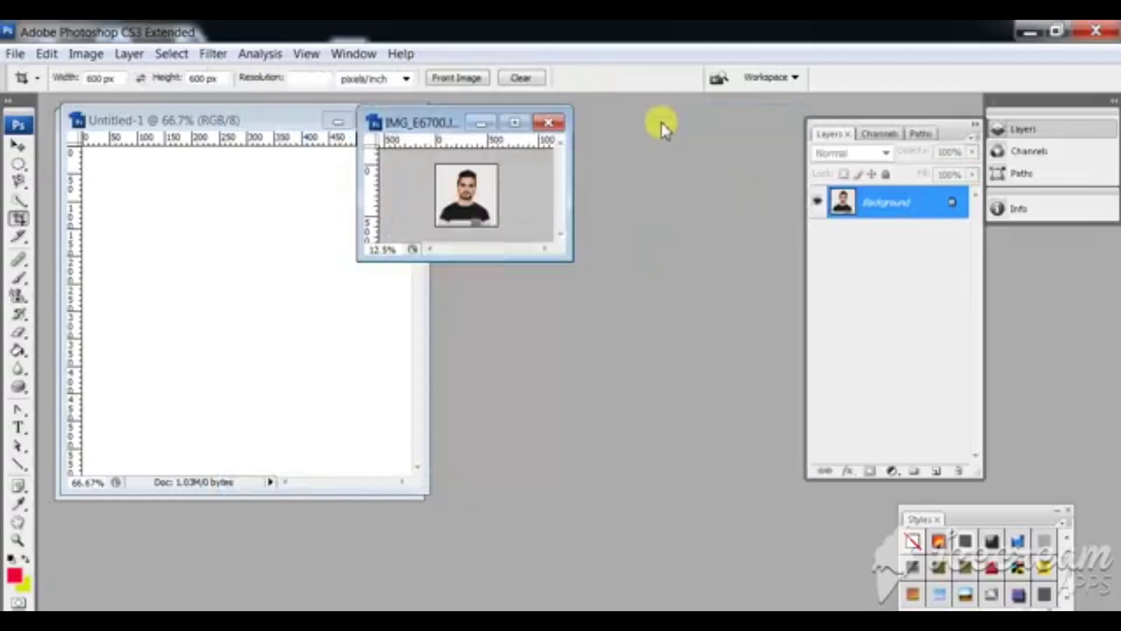
# Move the cropped IMG_E6700 portrait into Untitled-1 as Layer 1
pyautogui.moveTo(400, 121); pyautogui.dragTo(582, 174)
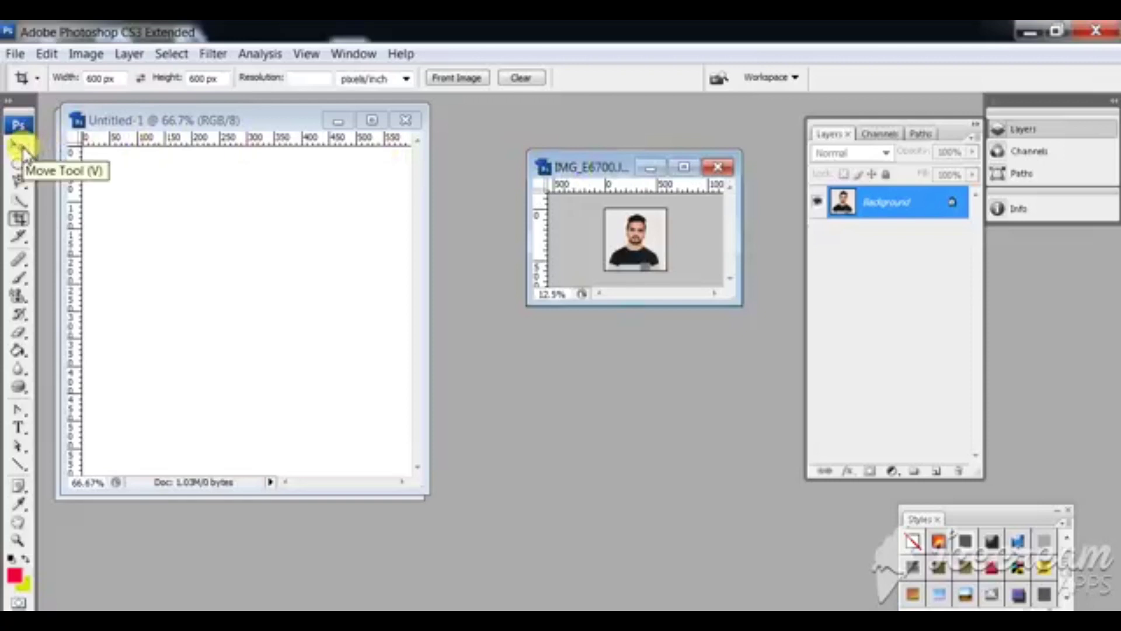
pyautogui.click(21, 147)
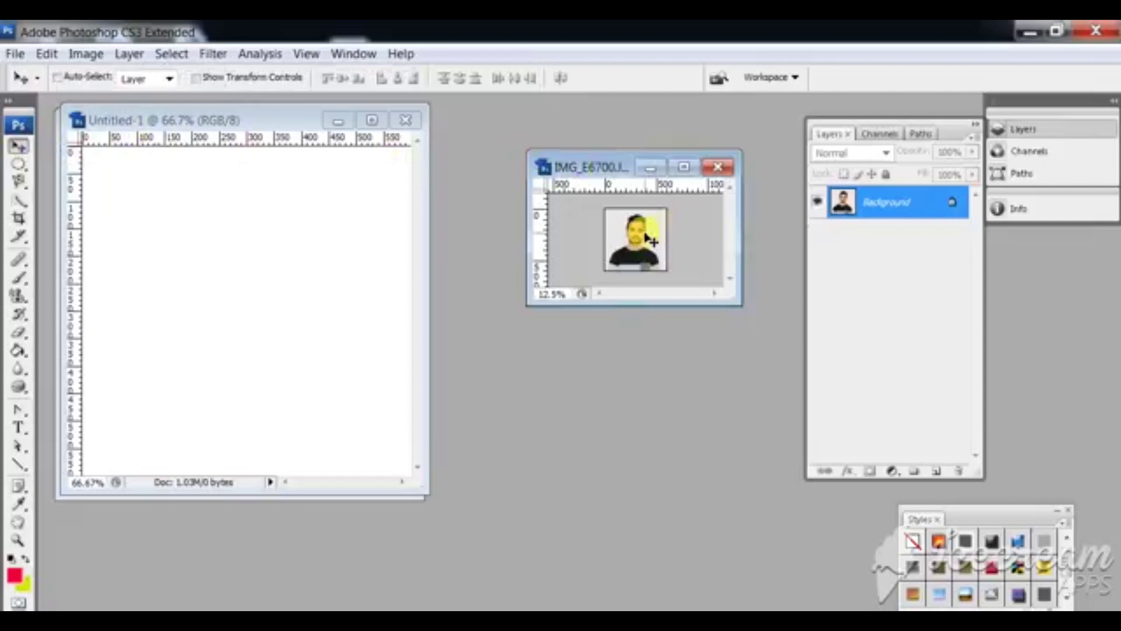
pyautogui.moveTo(647, 240); pyautogui.dragTo(291, 272)
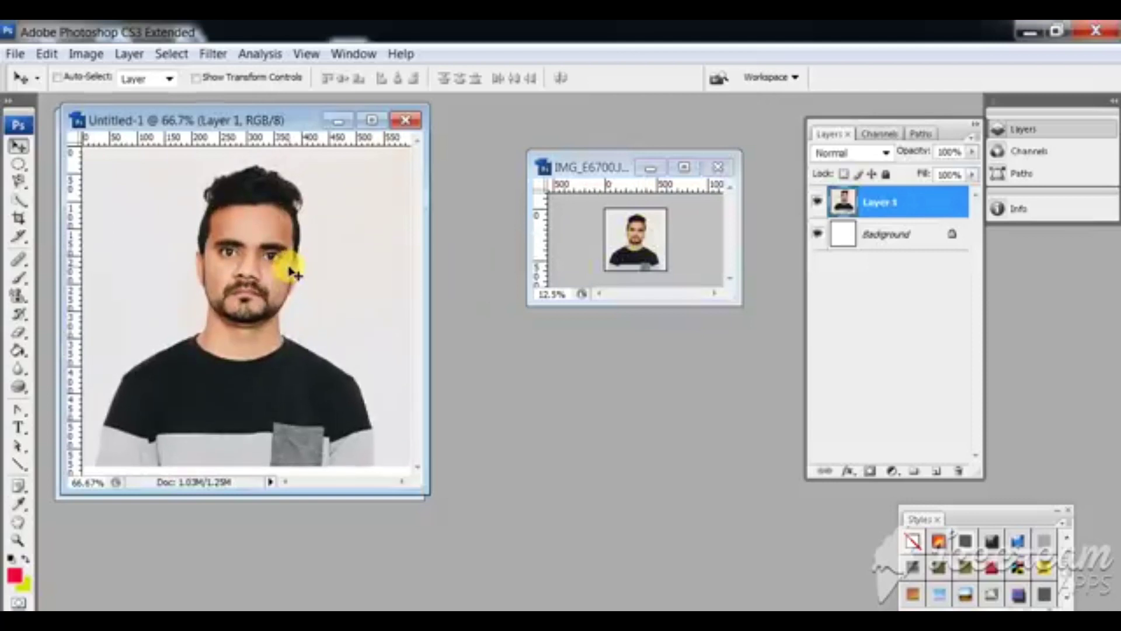
pyautogui.moveTo(263, 120)
pyautogui.mouseDown()
pyautogui.moveTo(584, 175)
pyautogui.moveTo(599, 133)
pyautogui.mouseUp()
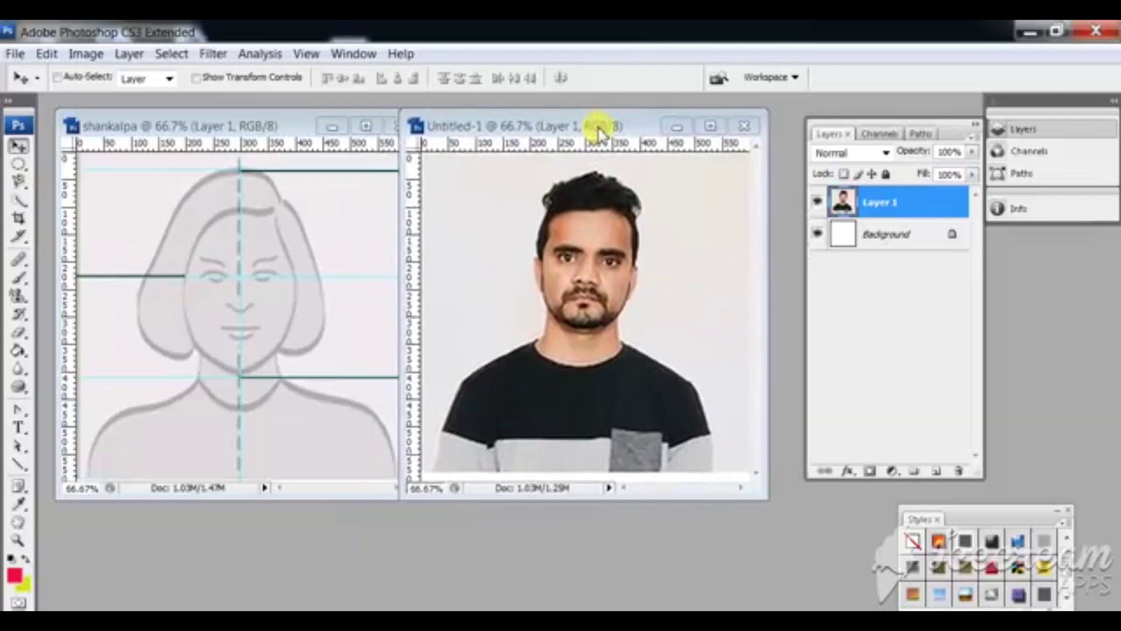
# Delete Layer 1, the template sketch, from shankalpa and confirm with Yes
pyautogui.click(275, 251)
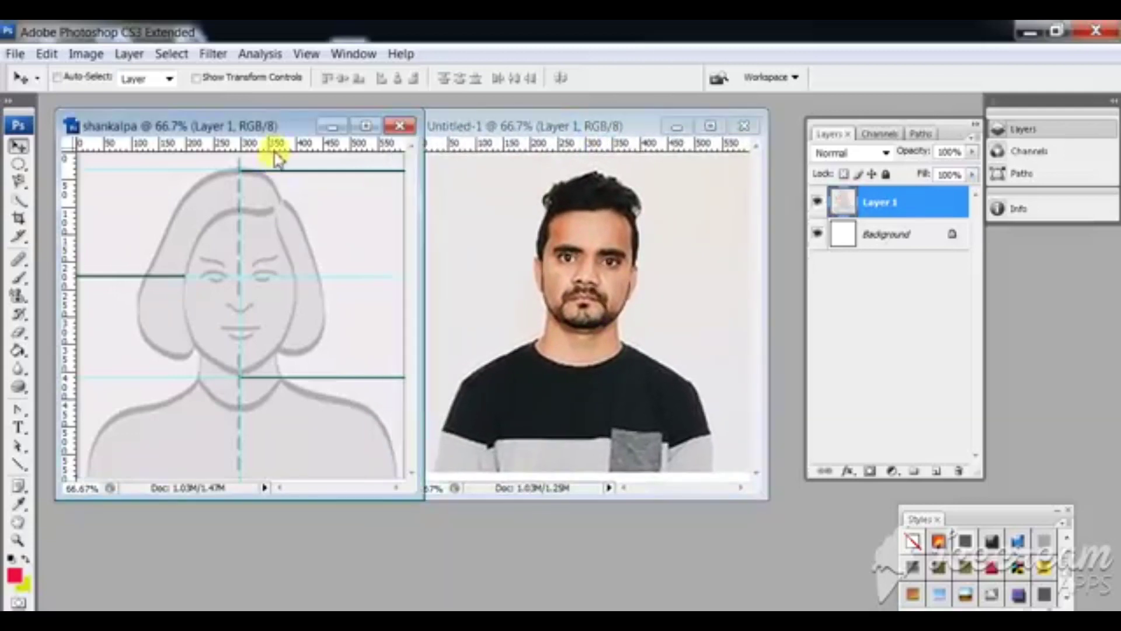
pyautogui.moveTo(268, 126); pyautogui.dragTo(296, 132)
pyautogui.click(888, 202)
pyautogui.moveTo(889, 202); pyautogui.dragTo(897, 204)
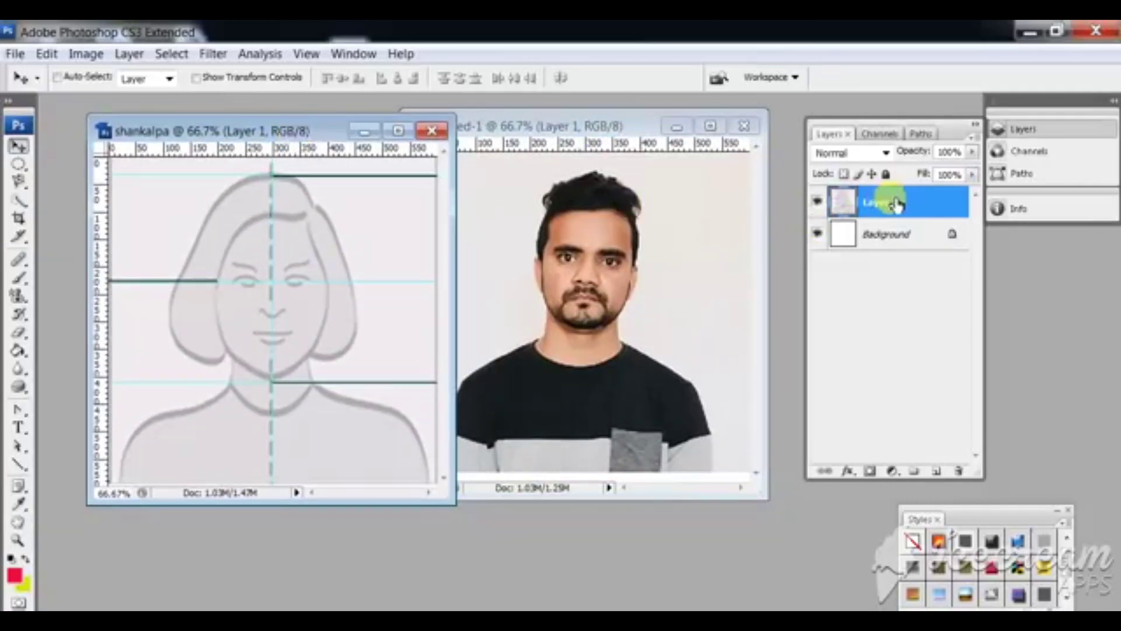
pyautogui.rightClick(898, 205)
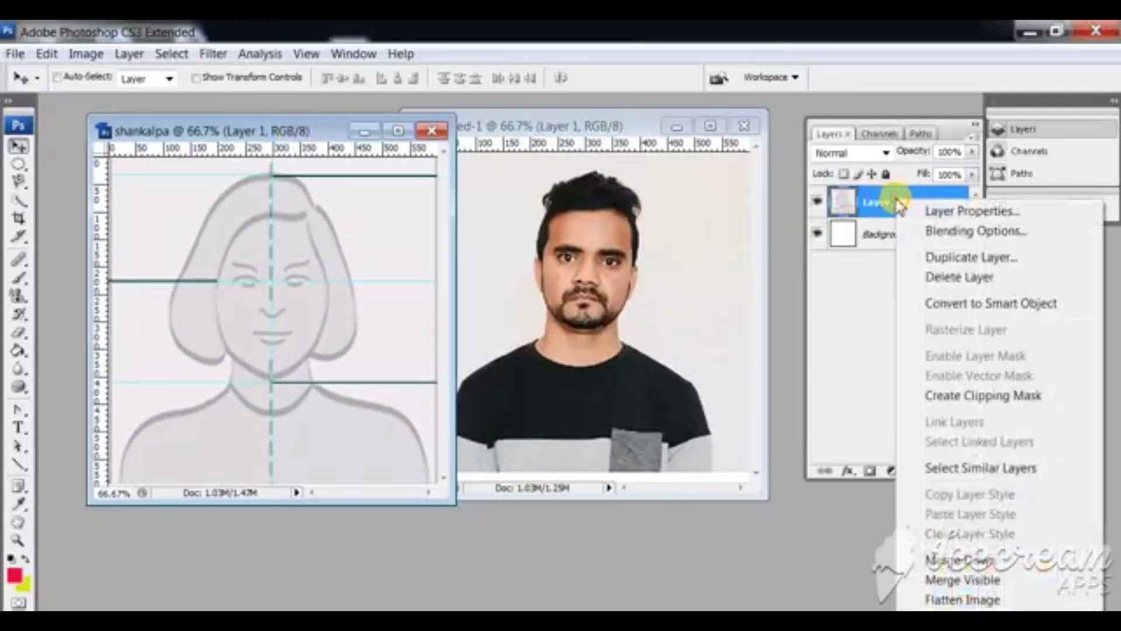
pyautogui.click(934, 280)
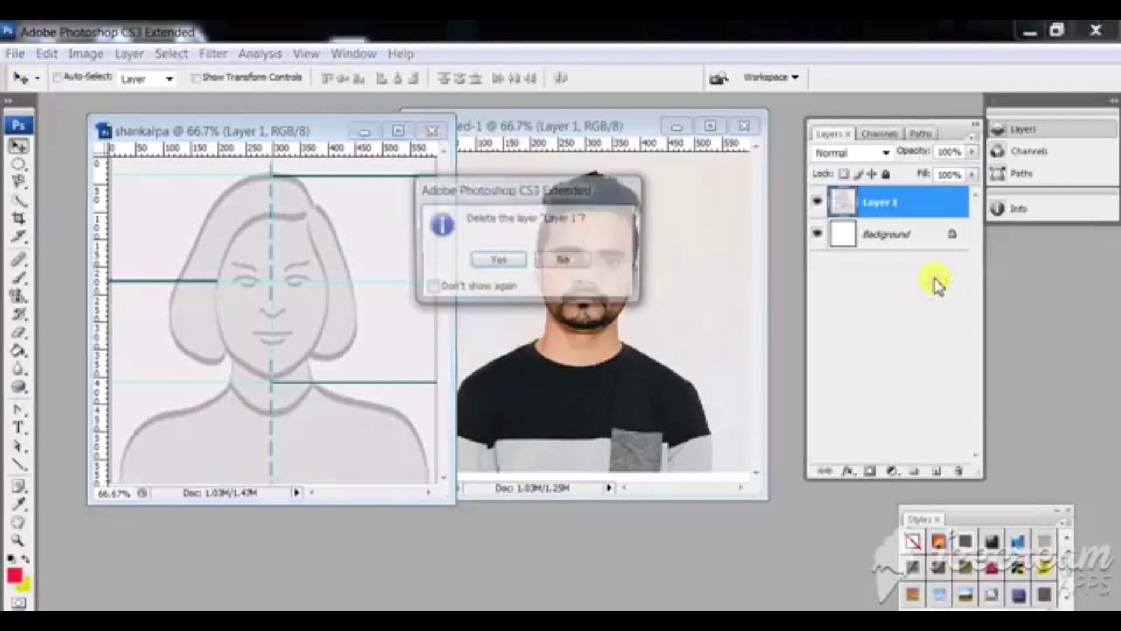
pyautogui.click(496, 269)
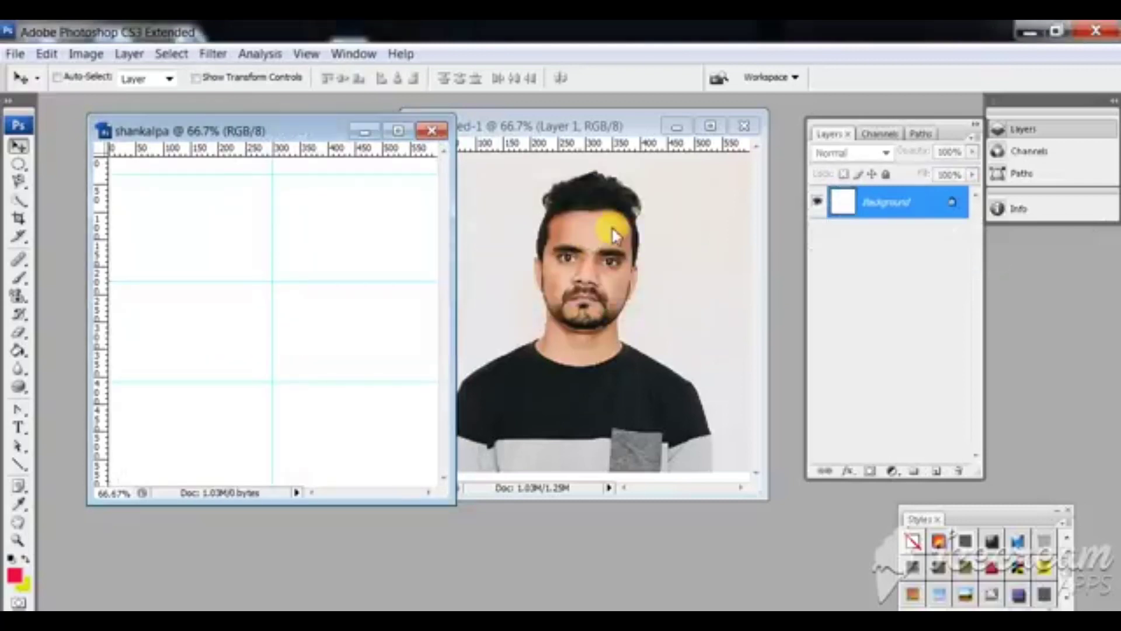
# Drag the man's photo layer onto the shankalpa guide document
pyautogui.moveTo(608, 226)
pyautogui.mouseDown()
pyautogui.moveTo(274, 310)
pyautogui.moveTo(238, 262)
pyautogui.moveTo(264, 235)
pyautogui.mouseUp()
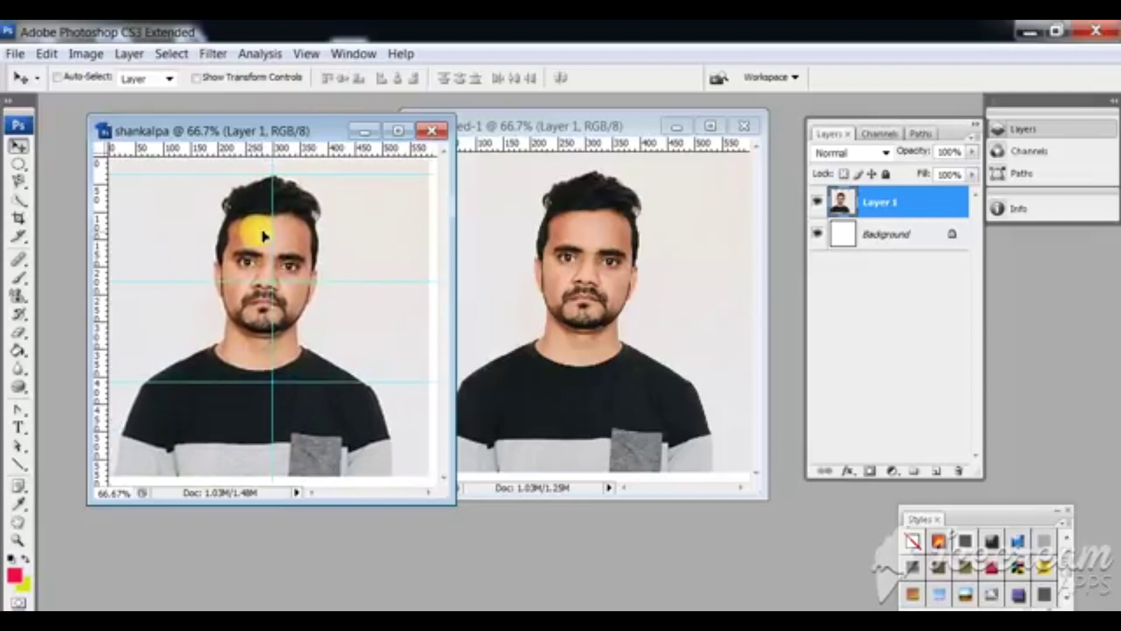
pyautogui.moveTo(264, 236); pyautogui.dragTo(267, 235)
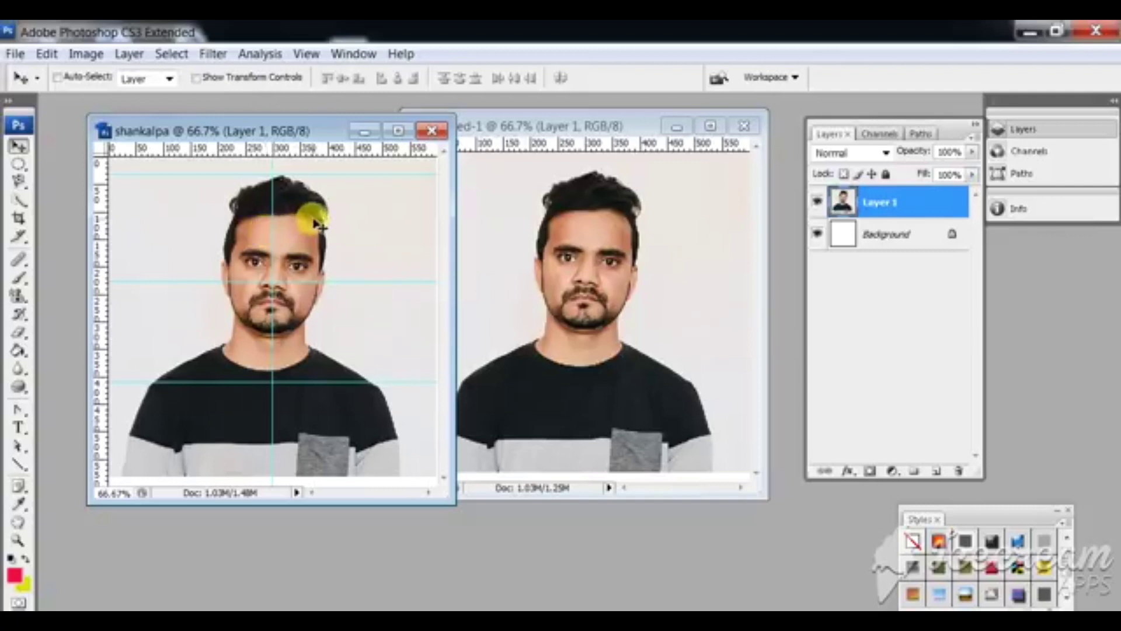
pyautogui.moveTo(267, 236)
pyautogui.mouseDown()
pyautogui.moveTo(280, 281)
pyautogui.moveTo(278, 266)
pyautogui.mouseUp()
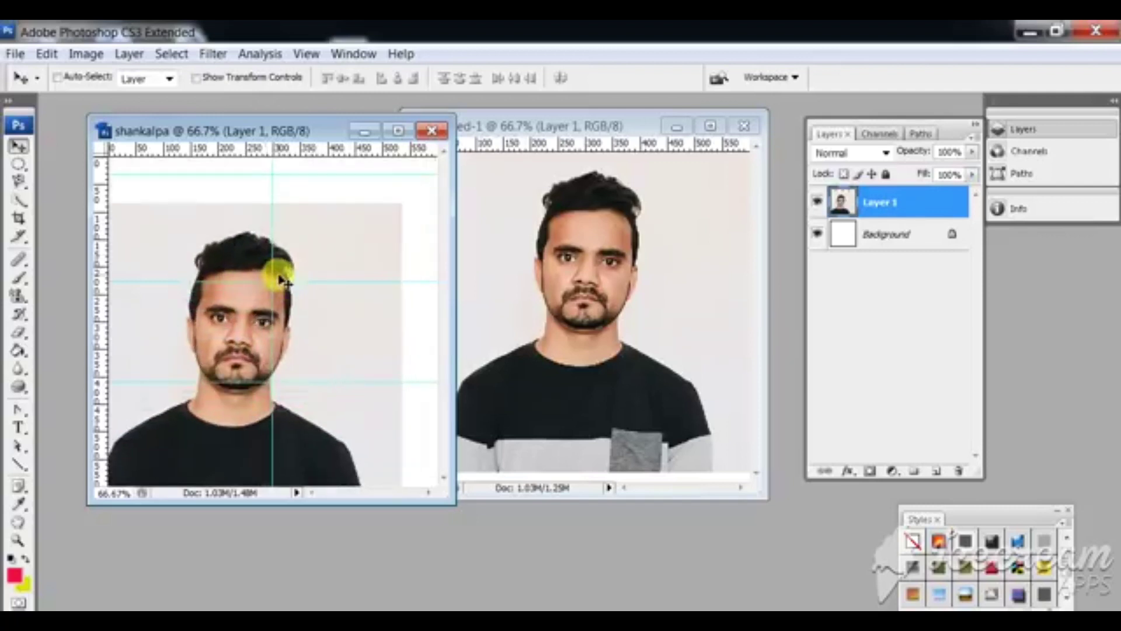
# Scale the photo to about 140% and align eyes, chin and face centre with the guides
pyautogui.hotkey('ctrl', 't')
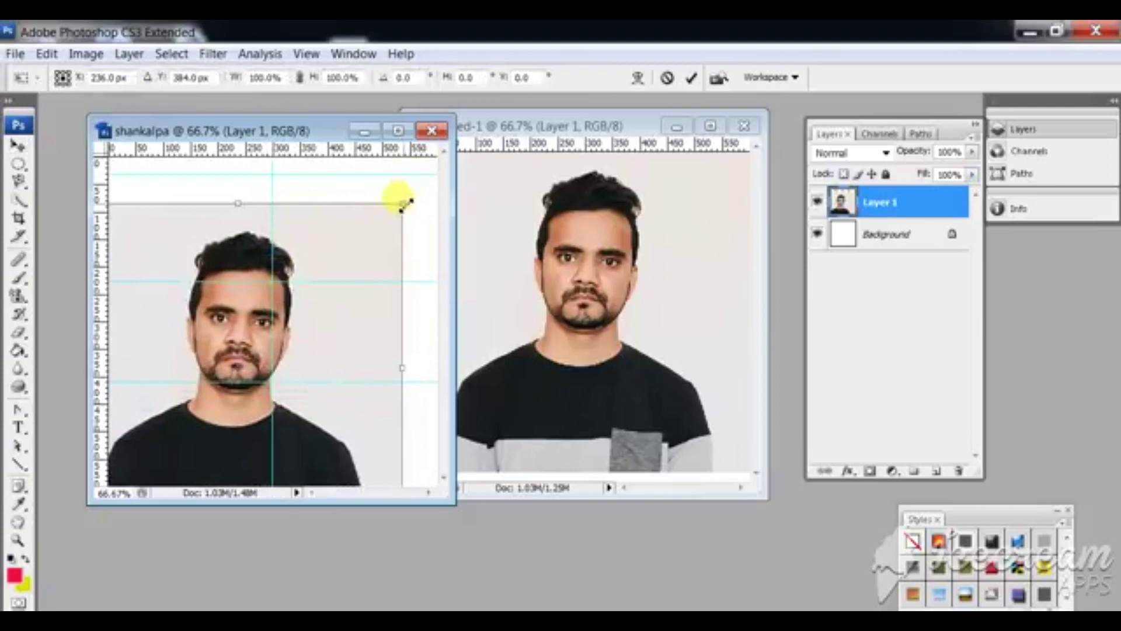
pyautogui.moveTo(407, 202); pyautogui.dragTo(467, 147)
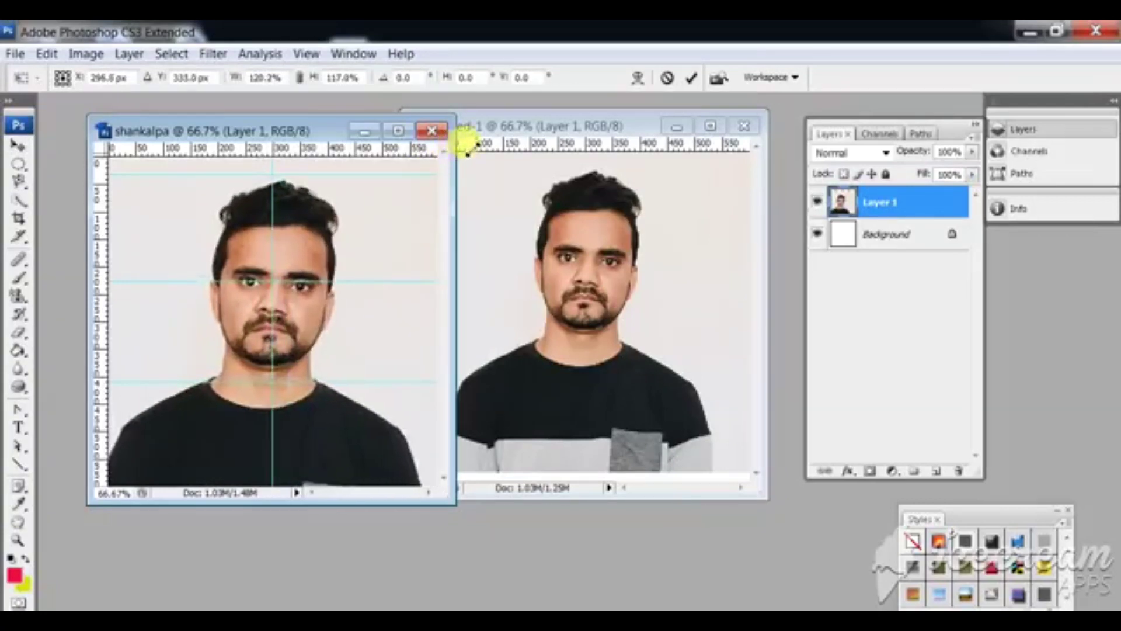
pyautogui.moveTo(467, 149); pyautogui.dragTo(471, 144)
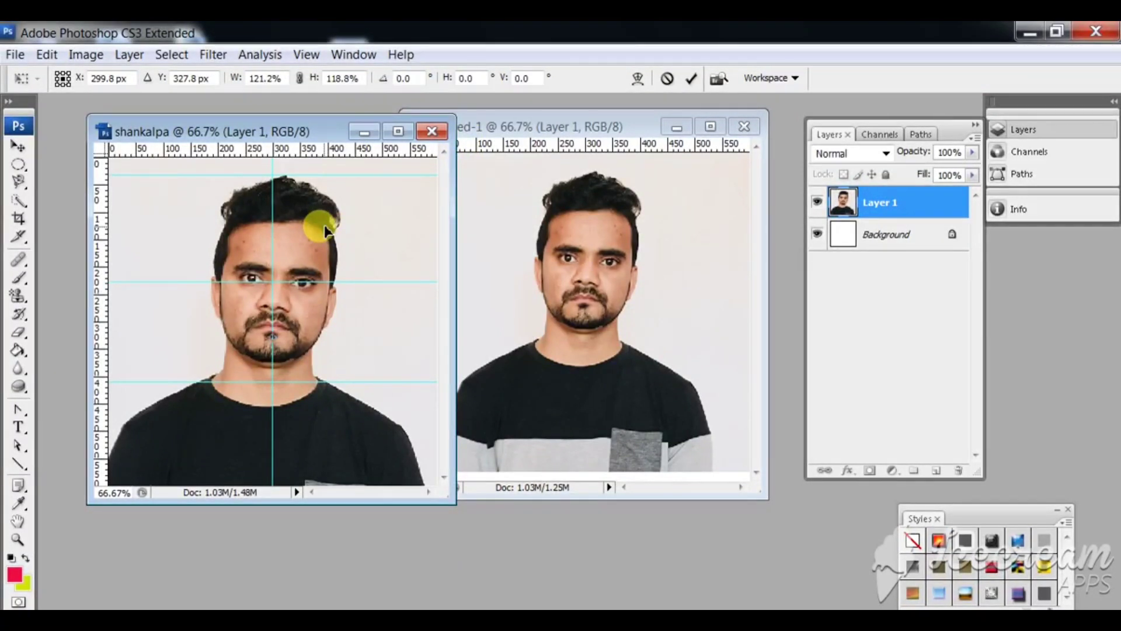
pyautogui.moveTo(325, 230); pyautogui.dragTo(325, 248)
pyautogui.moveTo(305, 273); pyautogui.dragTo(271, 165)
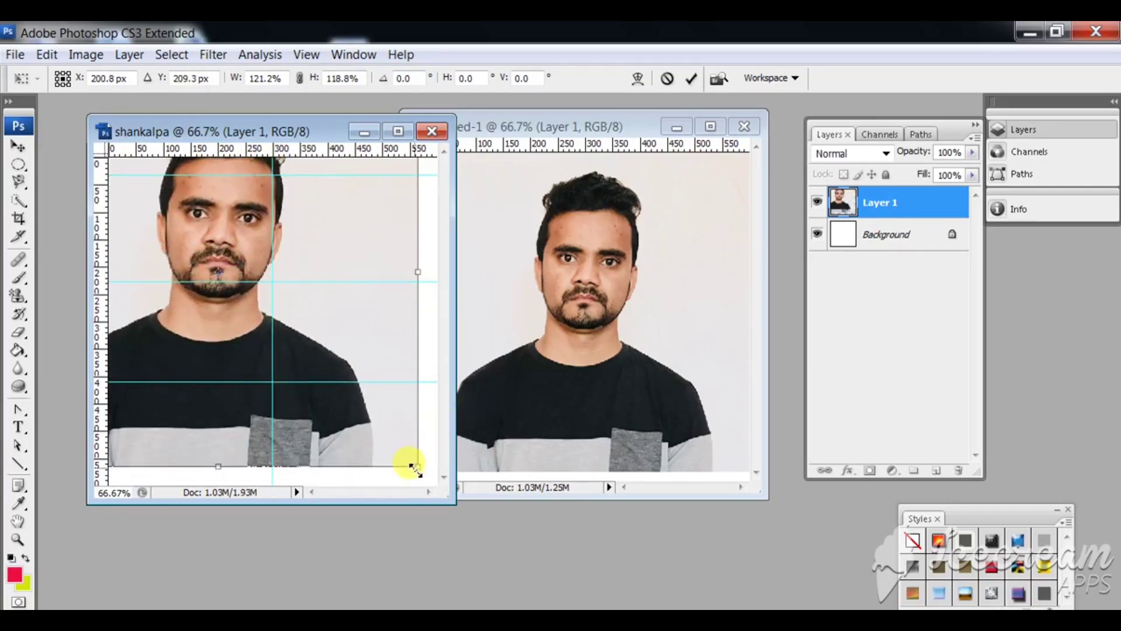
pyautogui.moveTo(415, 466); pyautogui.dragTo(483, 530)
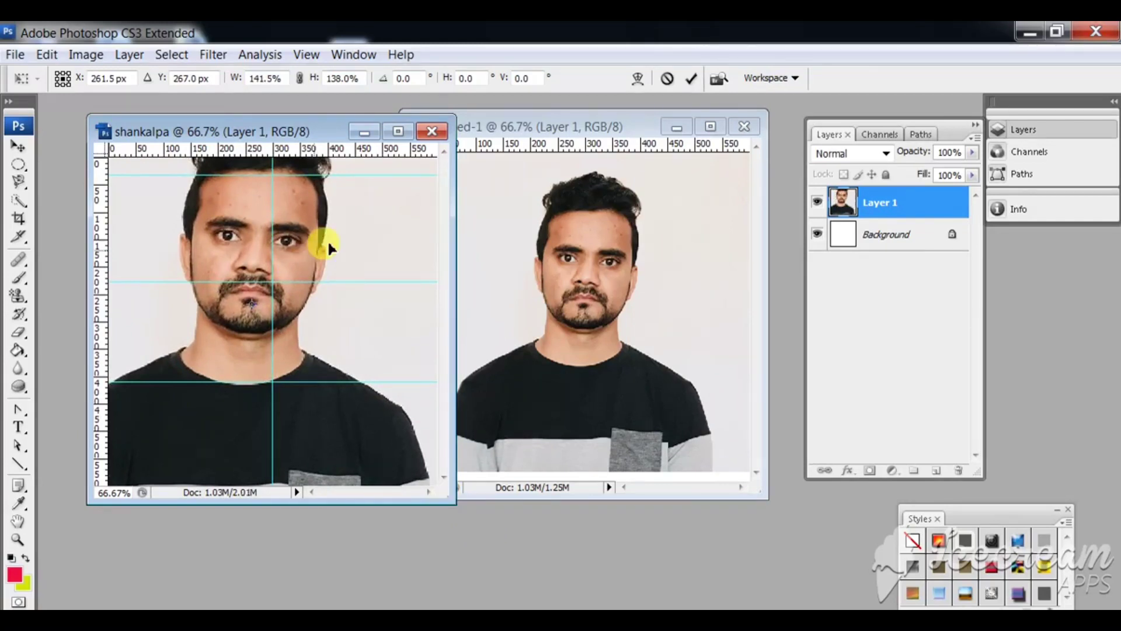
pyautogui.moveTo(329, 243)
pyautogui.mouseDown()
pyautogui.moveTo(359, 301)
pyautogui.moveTo(349, 294)
pyautogui.mouseUp()
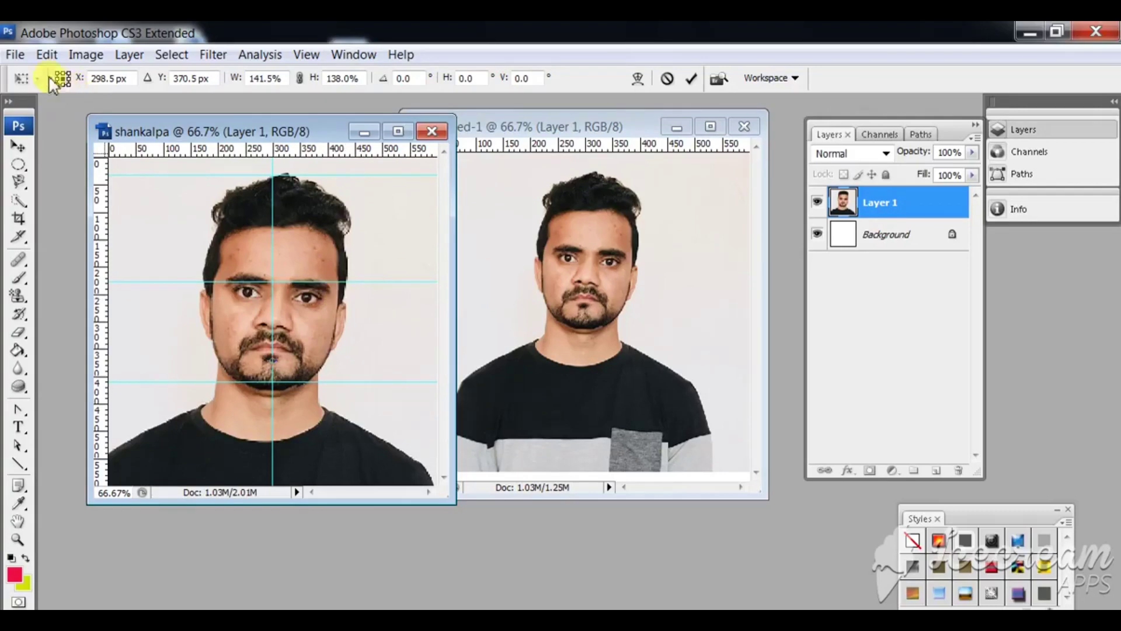
# Commit the transform to apply the portrait's new size and position
pyautogui.click(14, 54)
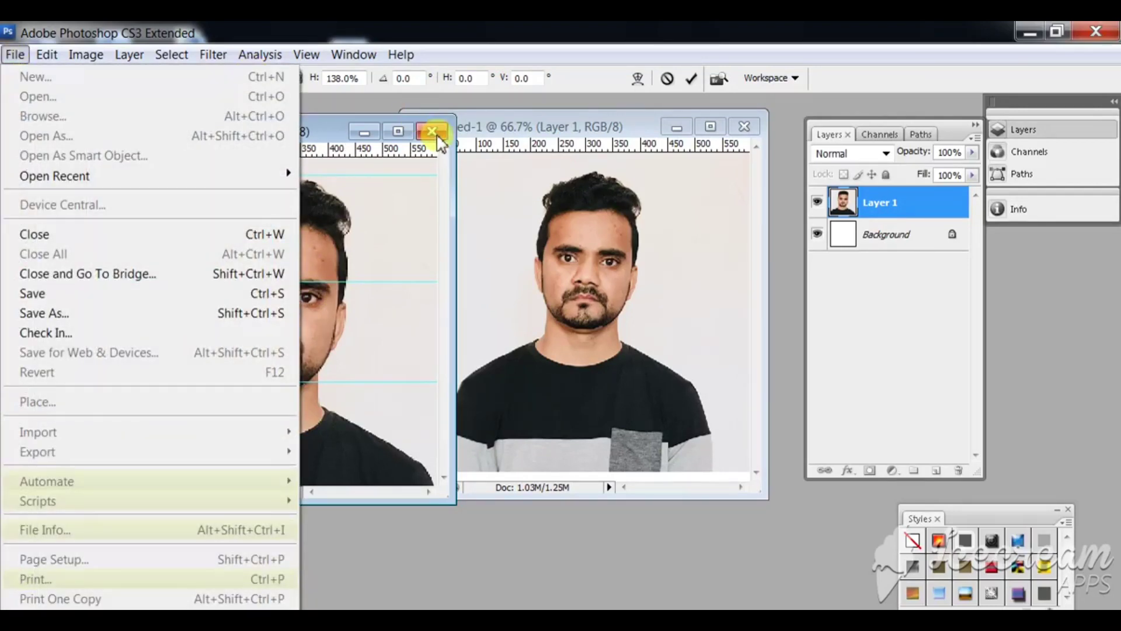
pyautogui.click(399, 232)
pyautogui.press('Return')
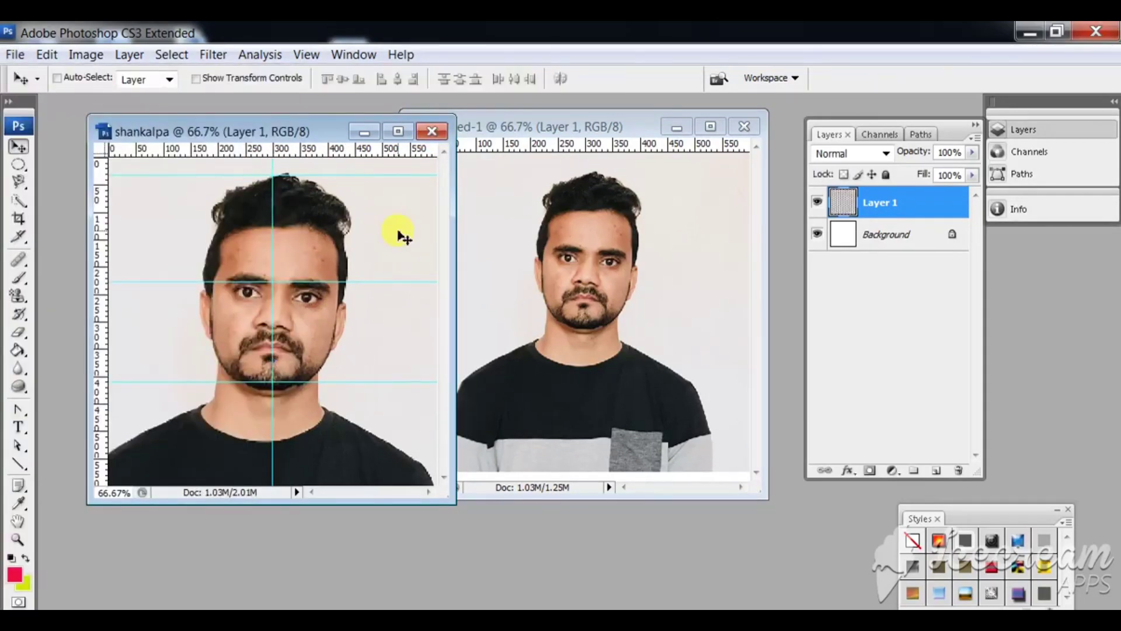
# Open the dv photo.jpg template file
pyautogui.click(15, 54)
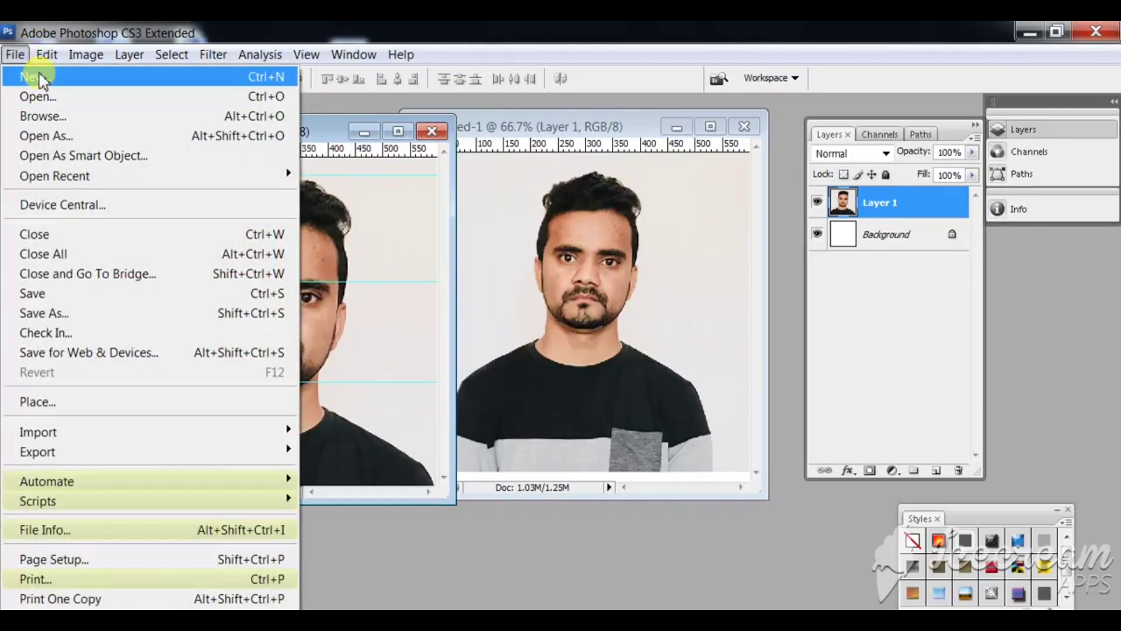
pyautogui.click(45, 94)
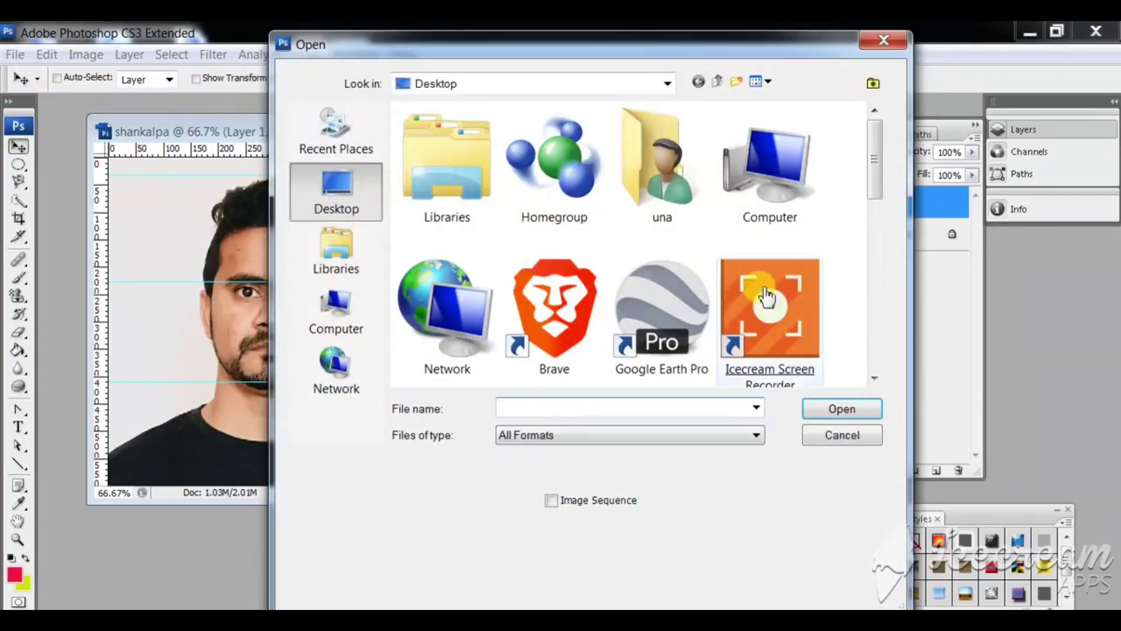
pyautogui.moveTo(876, 170)
pyautogui.mouseDown()
pyautogui.moveTo(897, 316)
pyautogui.moveTo(888, 291)
pyautogui.mouseUp()
pyautogui.click(556, 213)
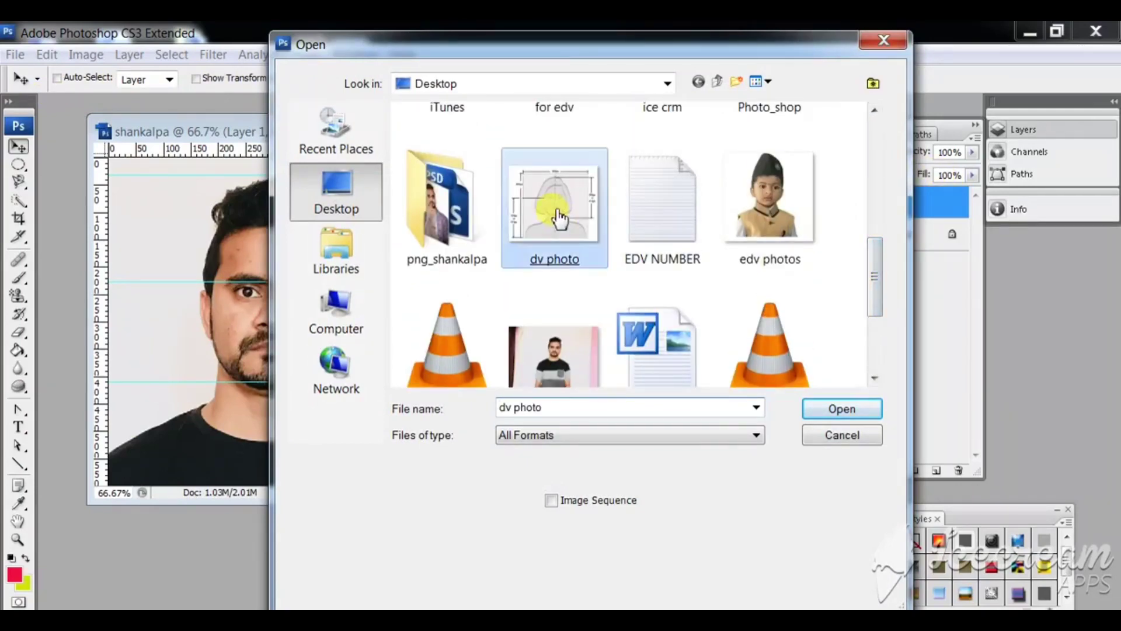
pyautogui.doubleClick(556, 211)
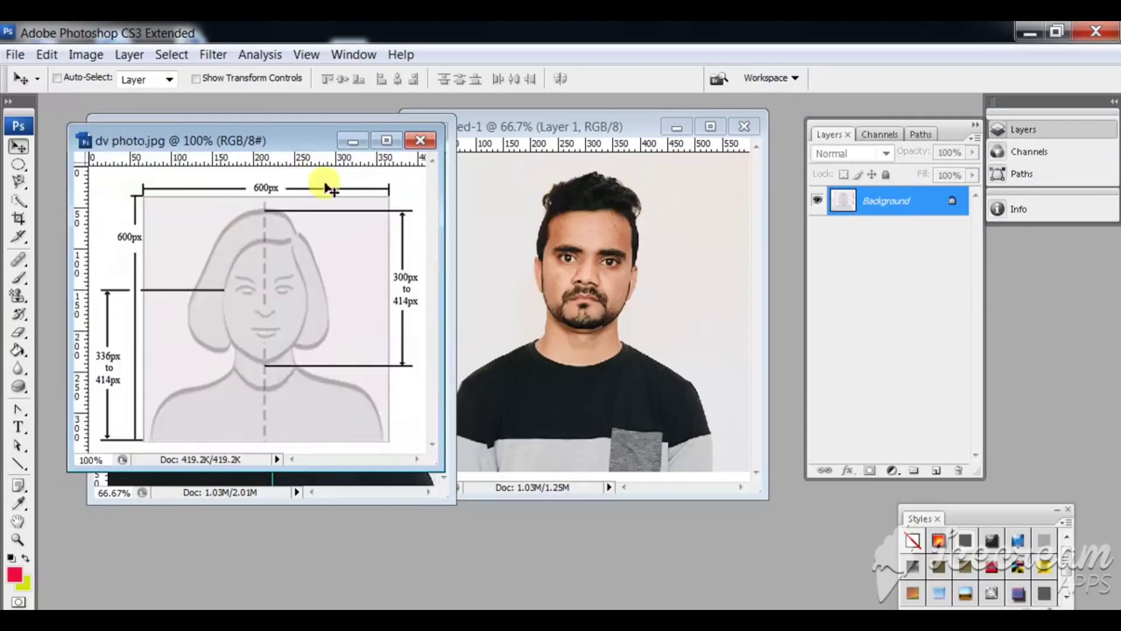
# Arrange the template and shankalpa windows side by side, with shankalpa in front
pyautogui.moveTo(251, 143)
pyautogui.mouseDown()
pyautogui.moveTo(588, 134)
pyautogui.moveTo(618, 140)
pyautogui.moveTo(619, 153)
pyautogui.mouseUp()
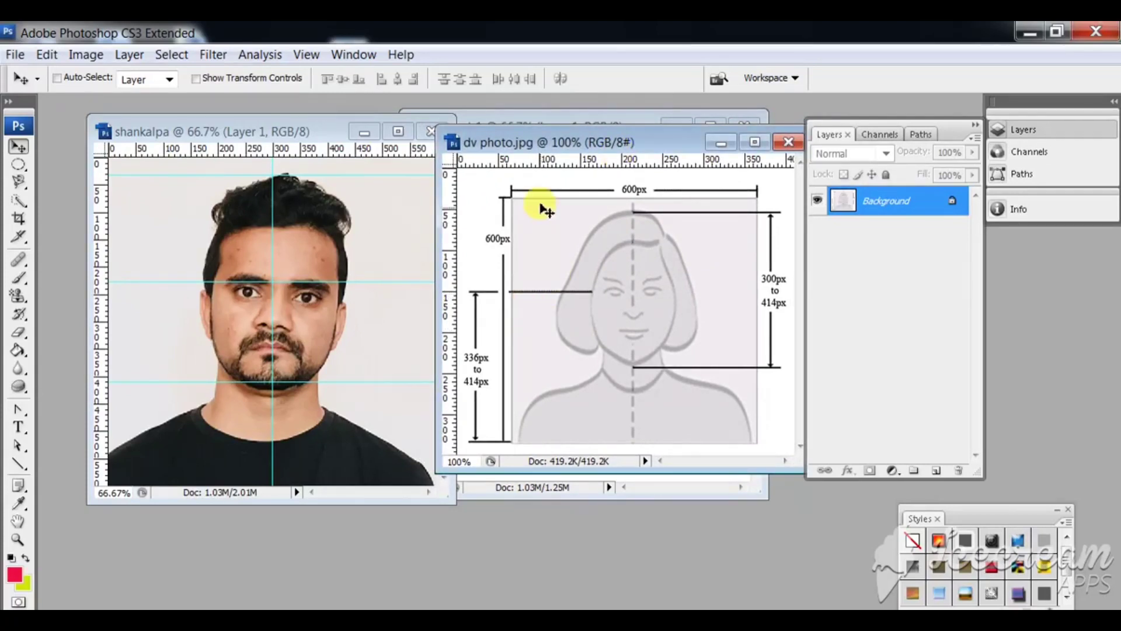
pyautogui.moveTo(502, 150); pyautogui.dragTo(502, 141)
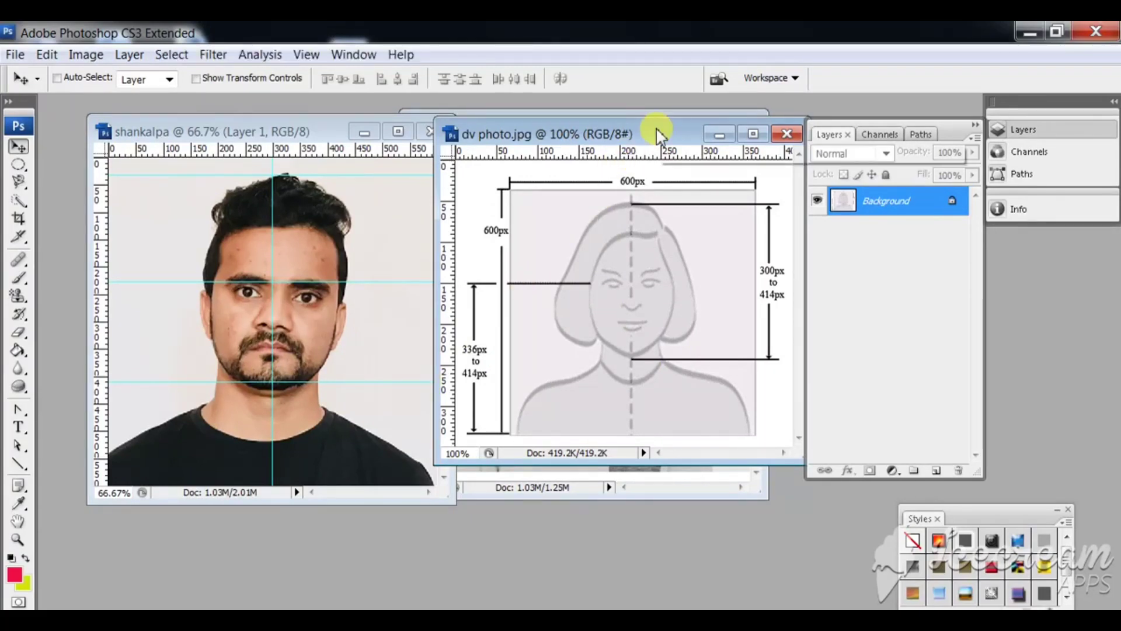
pyautogui.moveTo(667, 138)
pyautogui.mouseDown()
pyautogui.moveTo(622, 232)
pyautogui.moveTo(597, 136)
pyautogui.mouseUp()
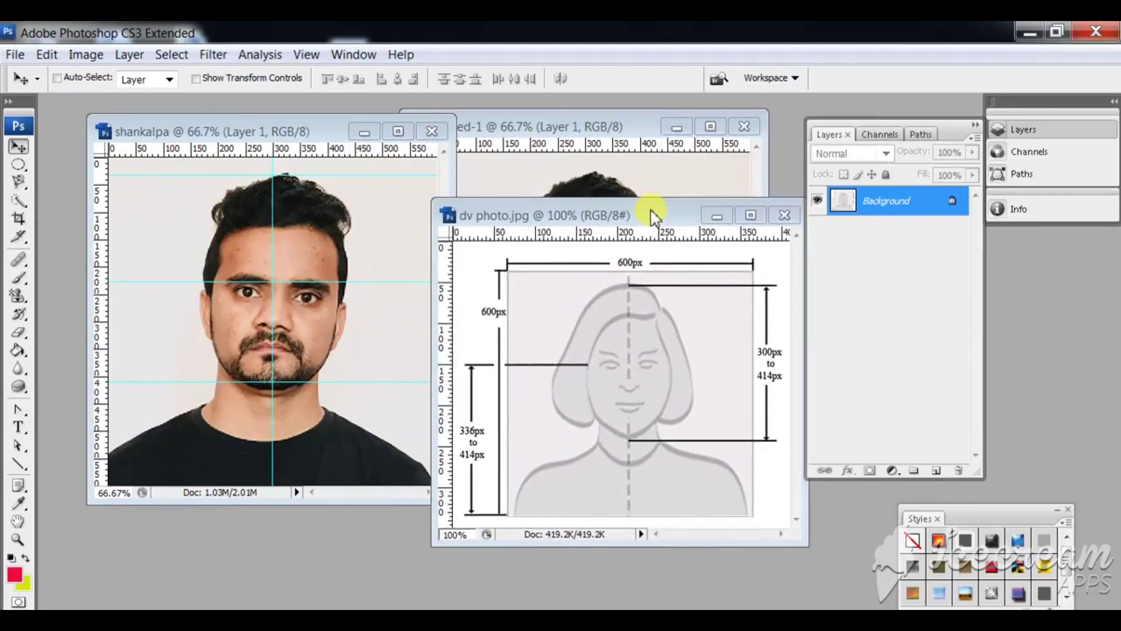
pyautogui.moveTo(263, 133)
pyautogui.mouseDown()
pyautogui.moveTo(445, 106)
pyautogui.moveTo(412, 143)
pyautogui.mouseUp()
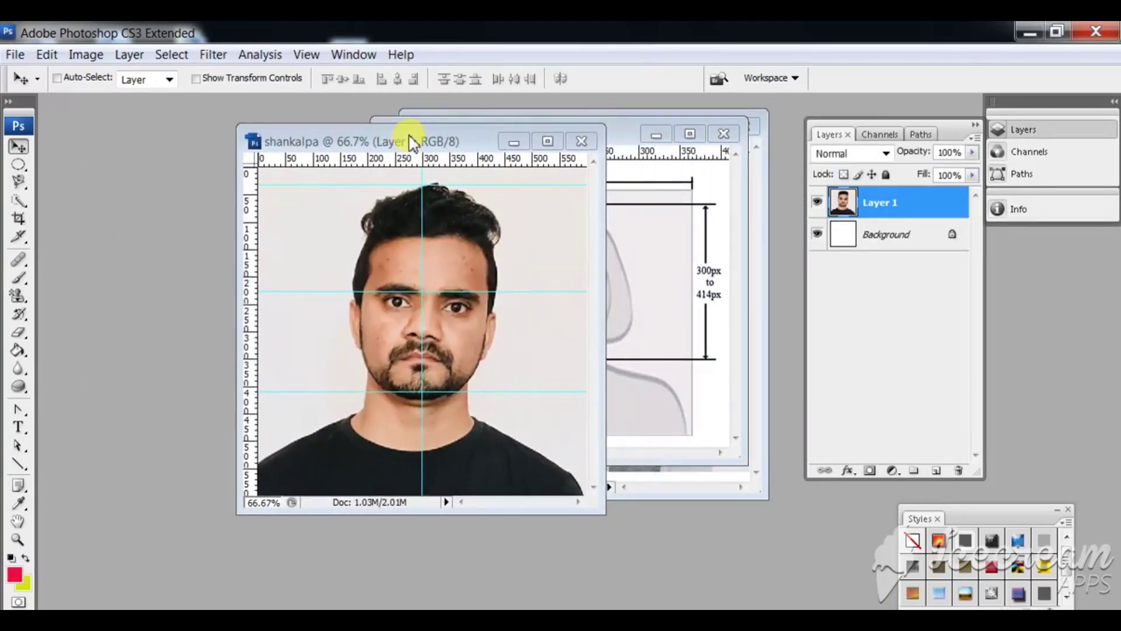
# Save shankalpa.jpg to the Desktop at JPEG quality 12 Maximum, then minimize Photoshop
pyautogui.click(14, 54)
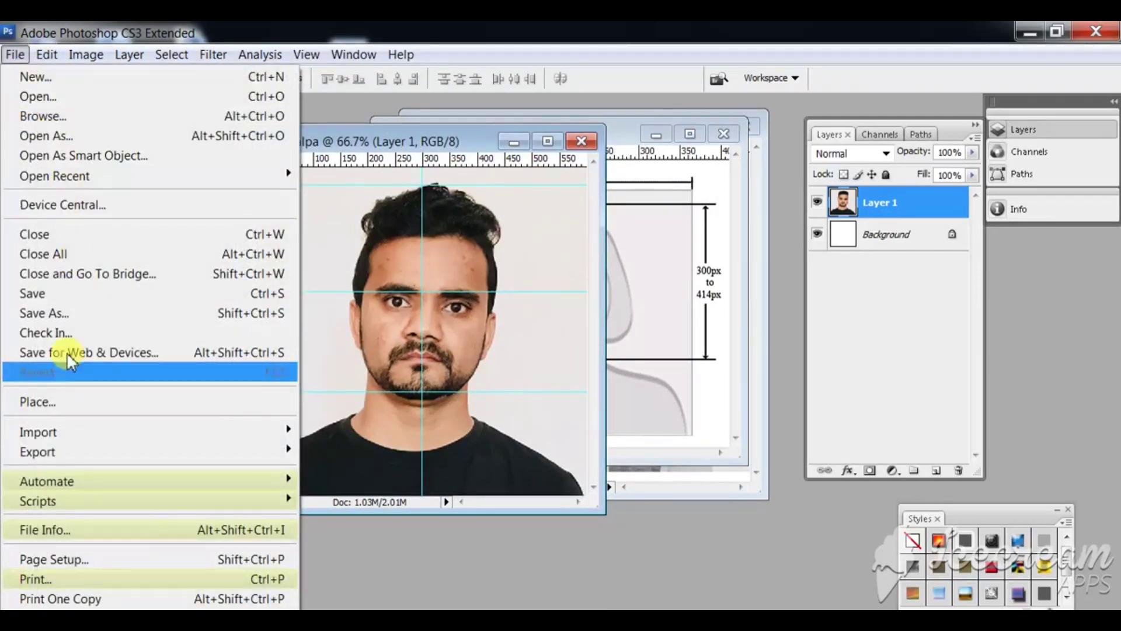
pyautogui.click(68, 314)
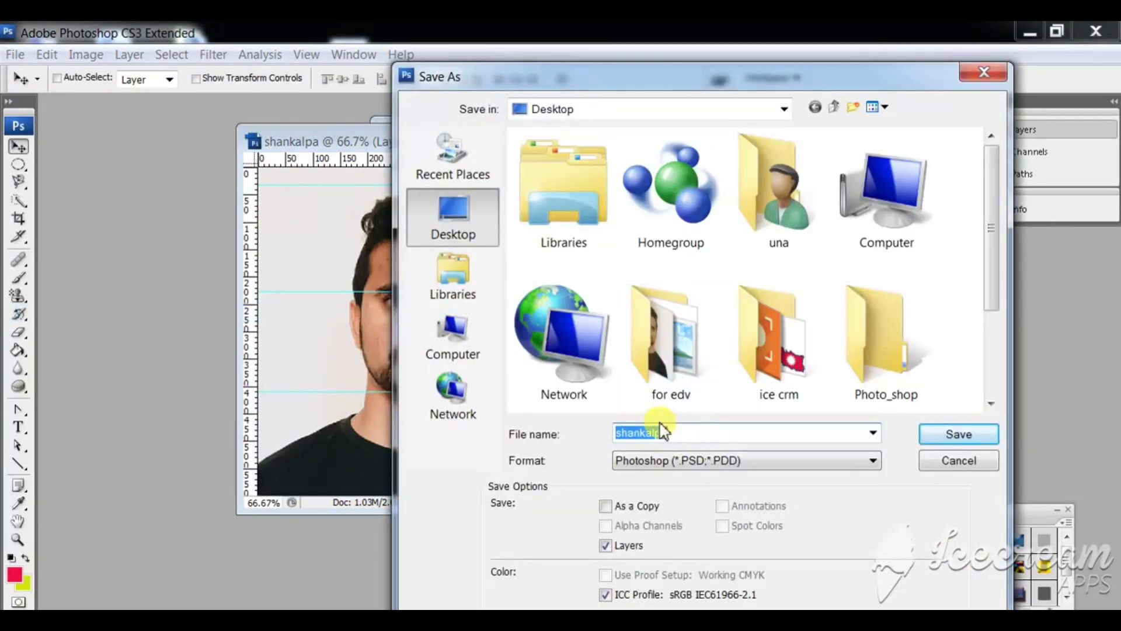
pyautogui.click(773, 467)
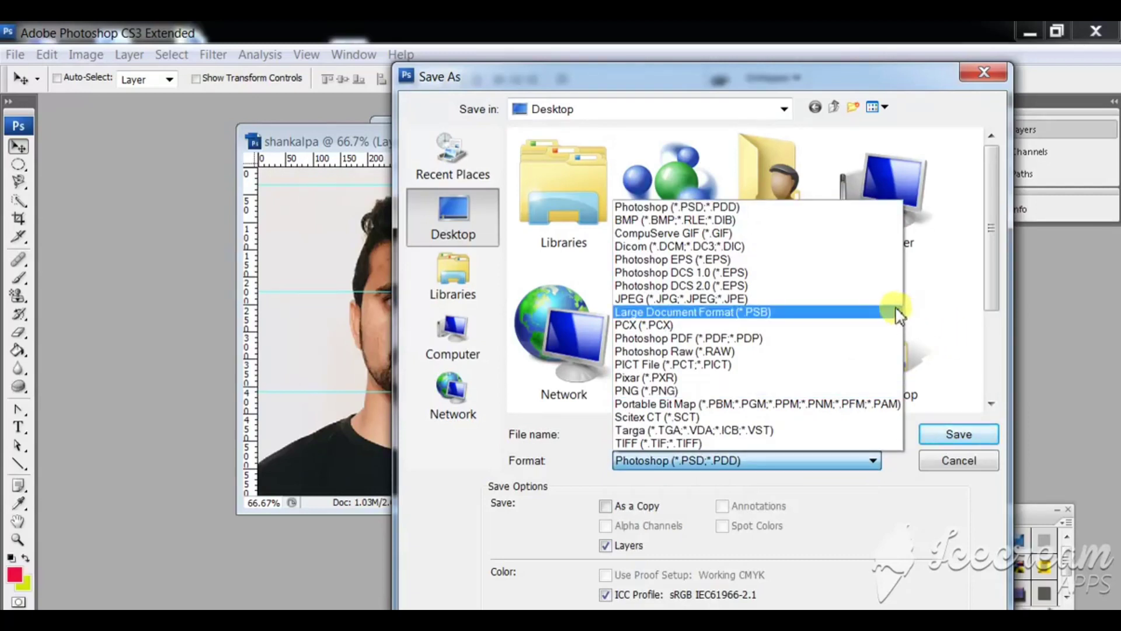
pyautogui.click(892, 308)
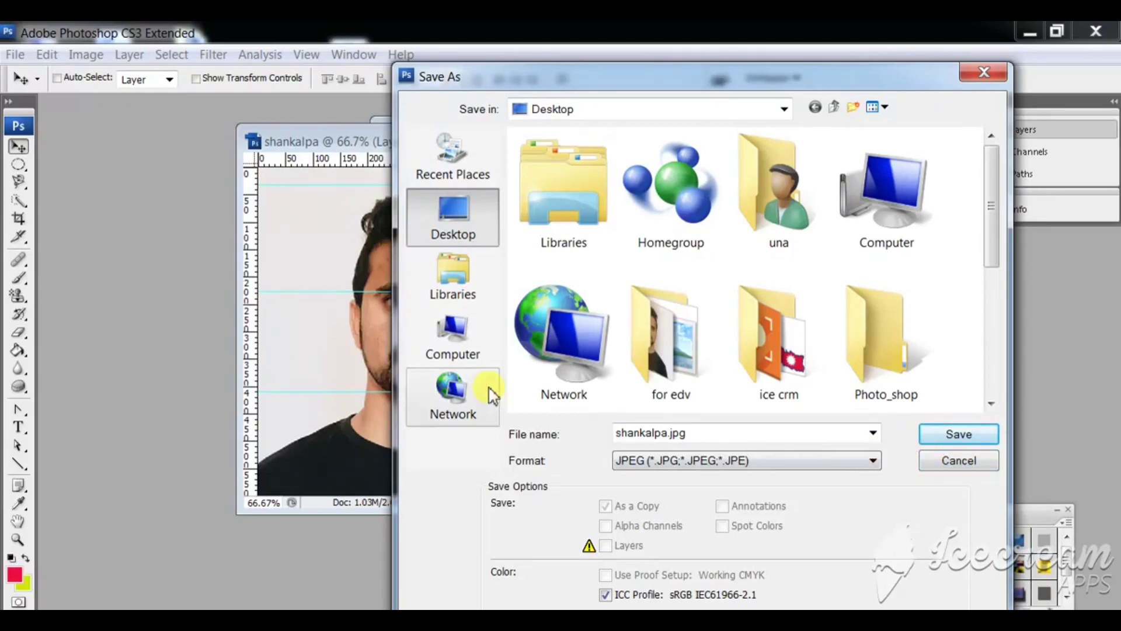
pyautogui.click(945, 437)
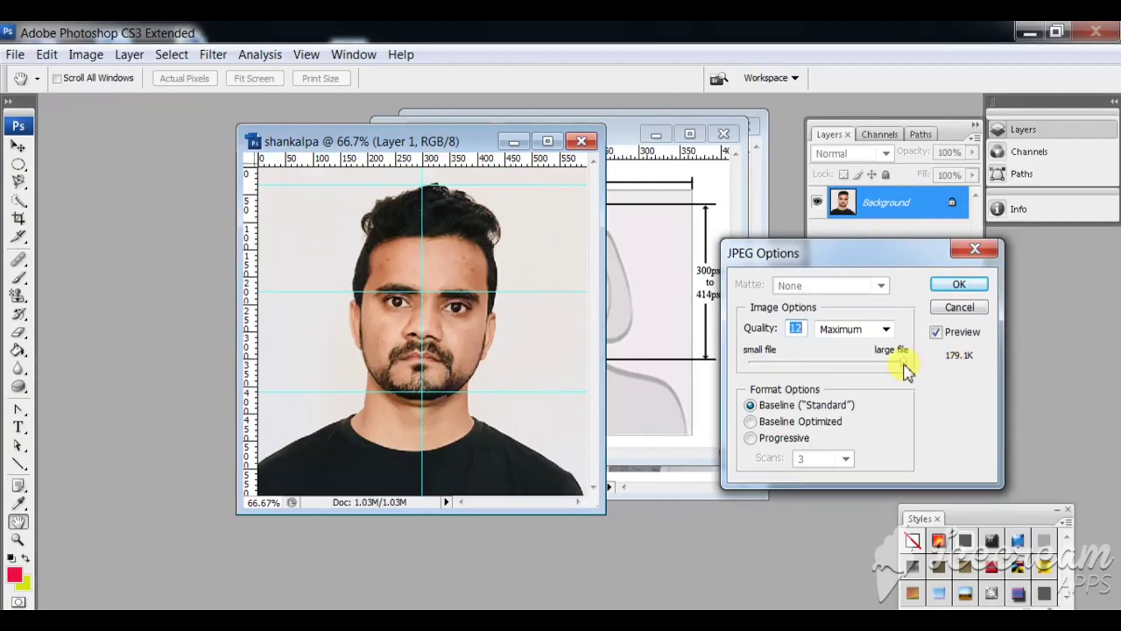
pyautogui.moveTo(907, 369); pyautogui.dragTo(861, 374)
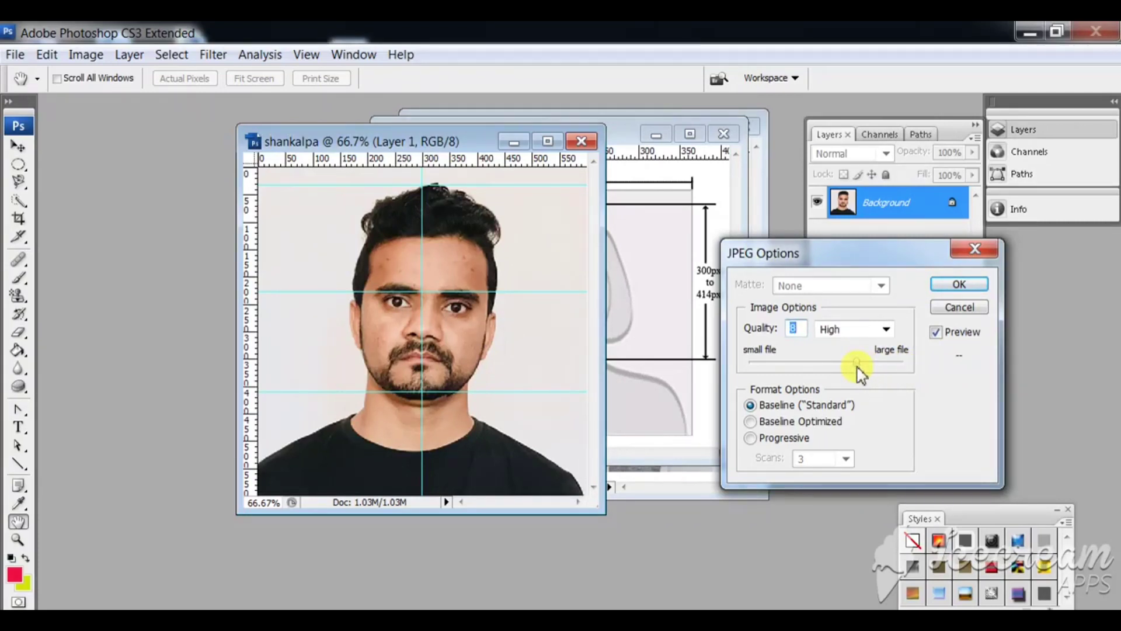
pyautogui.moveTo(858, 367); pyautogui.dragTo(916, 369)
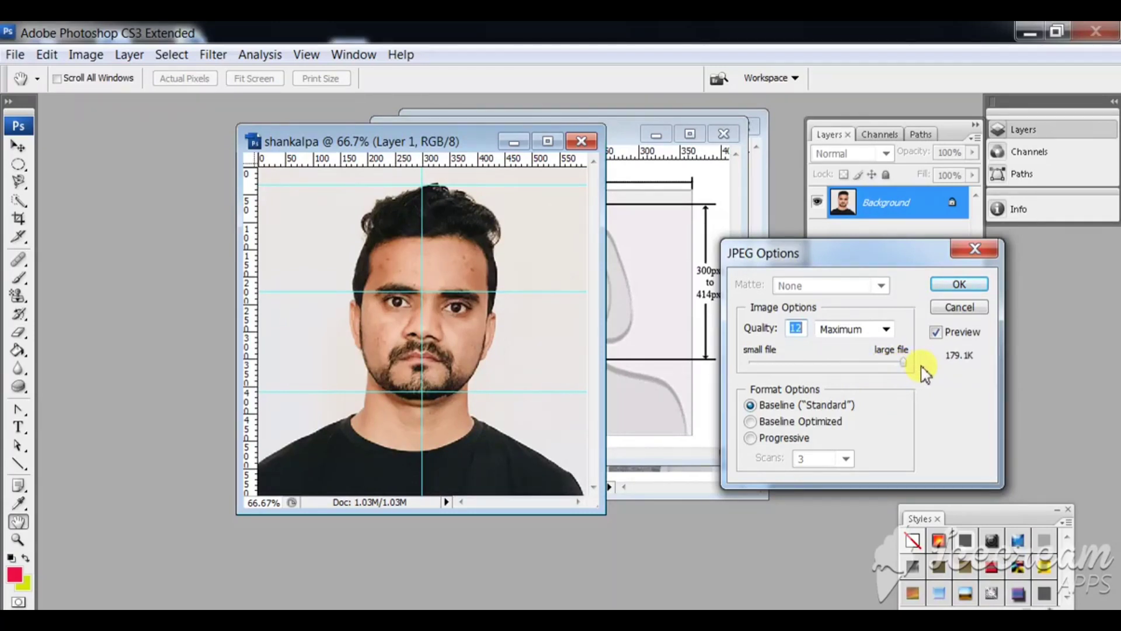
pyautogui.click(959, 285)
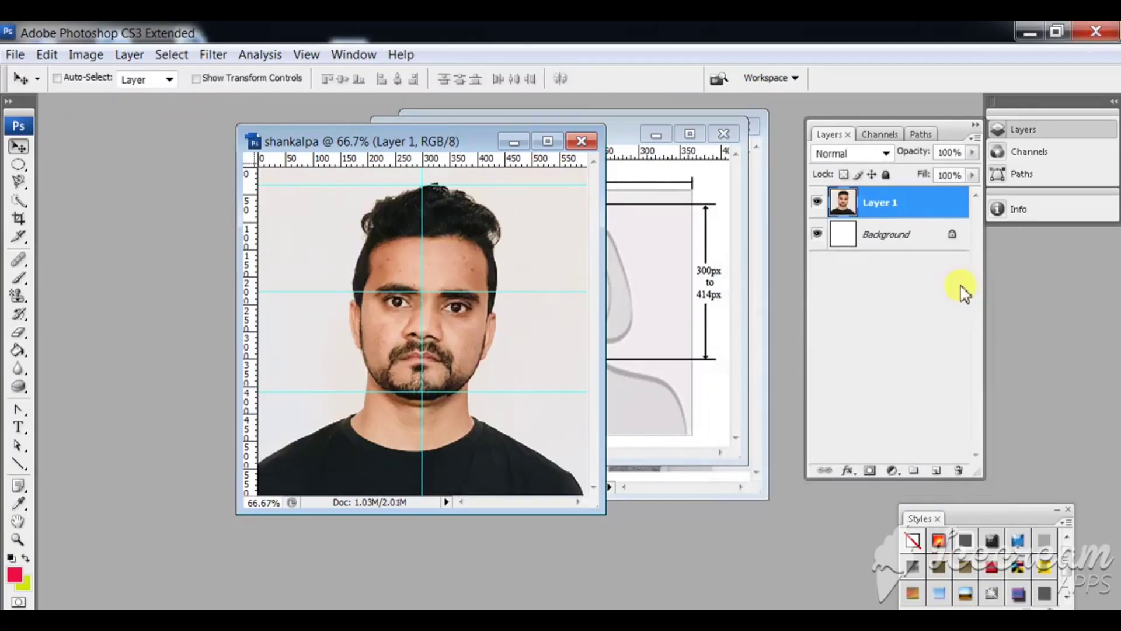
pyautogui.click(1034, 32)
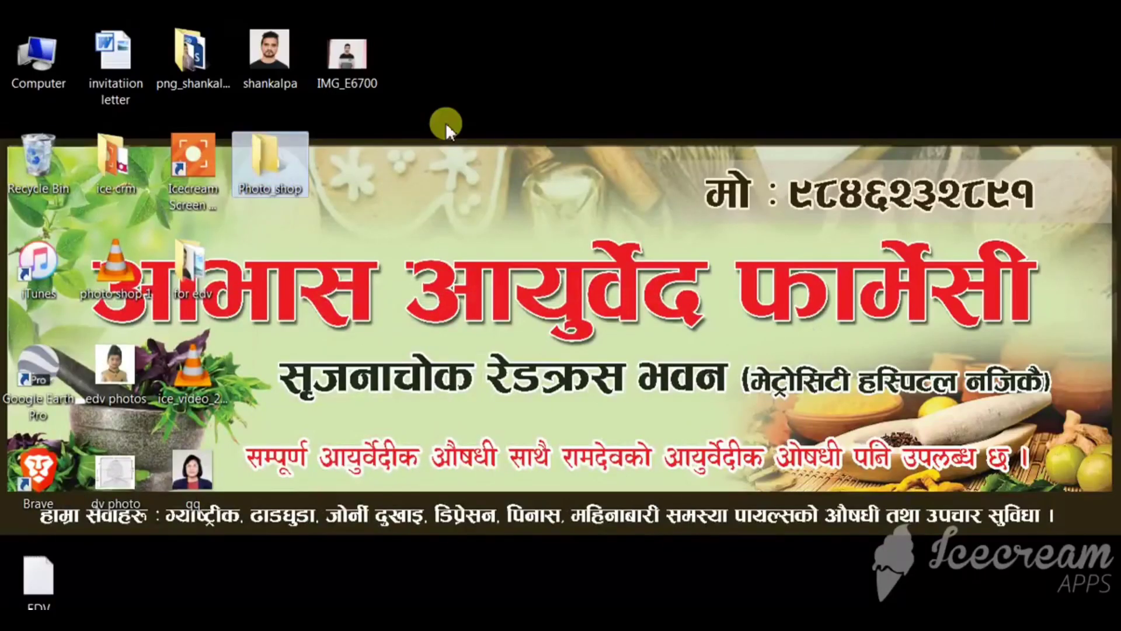
# Open shankalpa.jpg from the desktop in Windows Photo Viewer and move the window into view
pyautogui.click(281, 70)
pyautogui.doubleClick(282, 70)
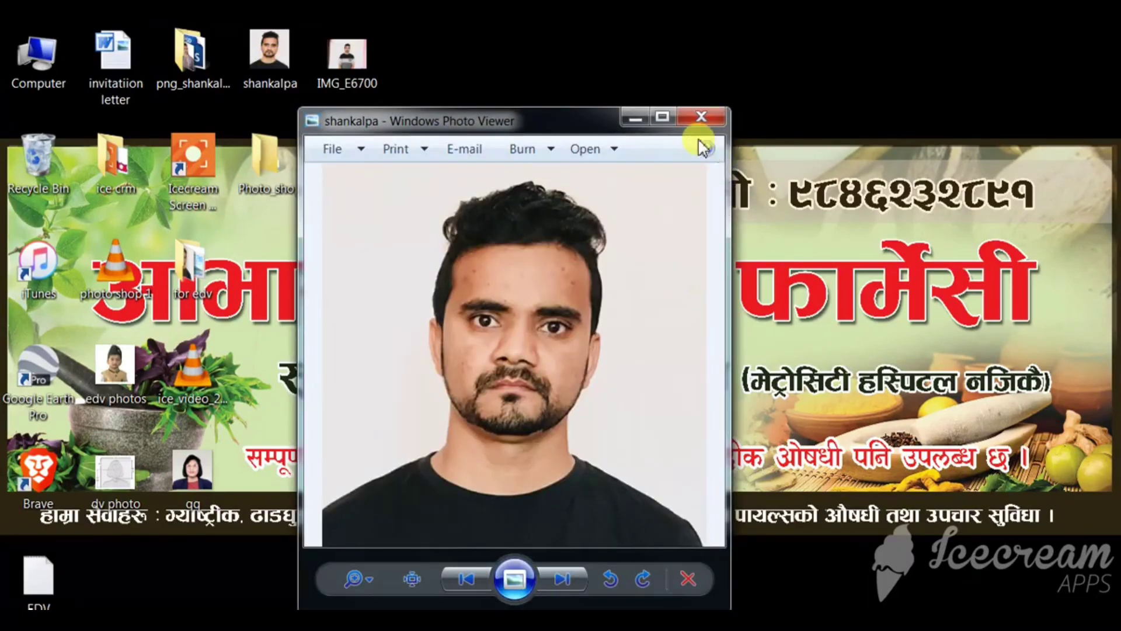
pyautogui.moveTo(590, 117)
pyautogui.mouseDown()
pyautogui.moveTo(650, 87)
pyautogui.moveTo(650, 66)
pyautogui.mouseUp()
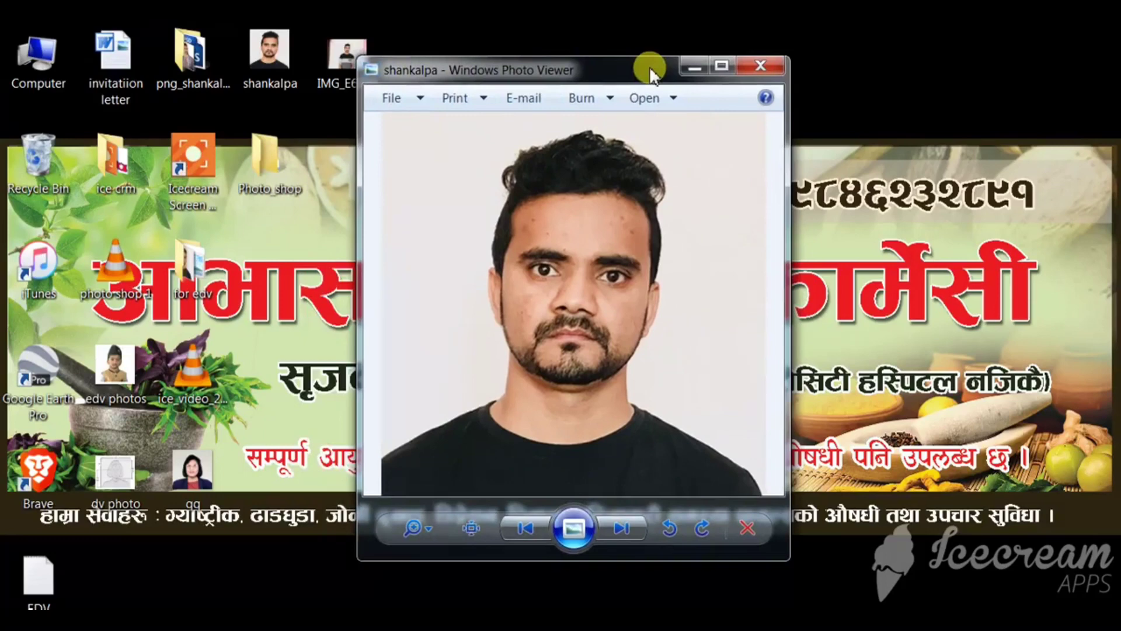